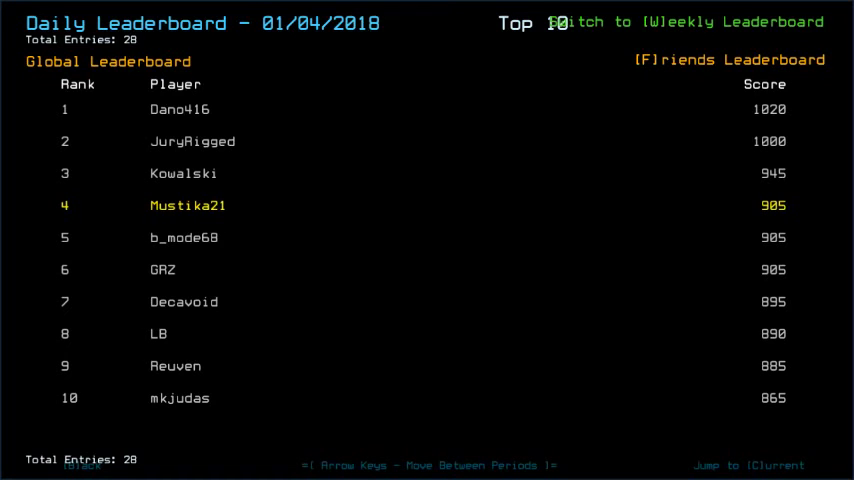
- View the friends' daily leaderboard, then go back to the Challenge Launcher
{"action": "key", "text": "f"}
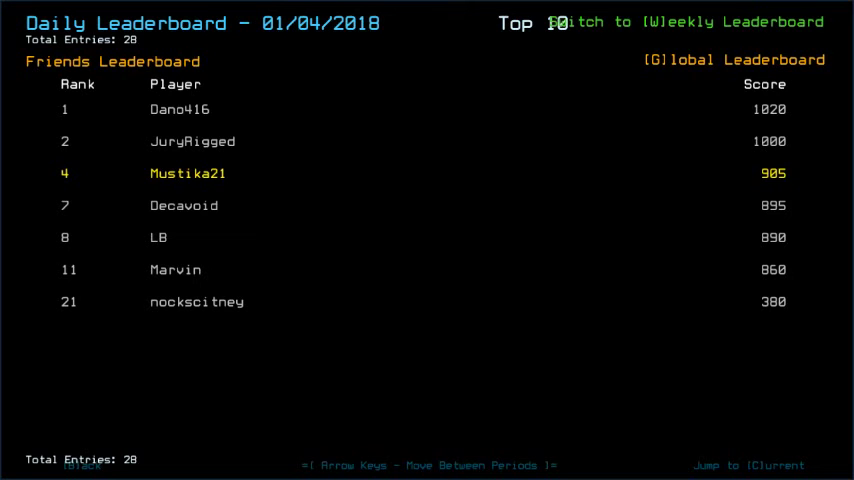
{"action": "key", "text": "b"}
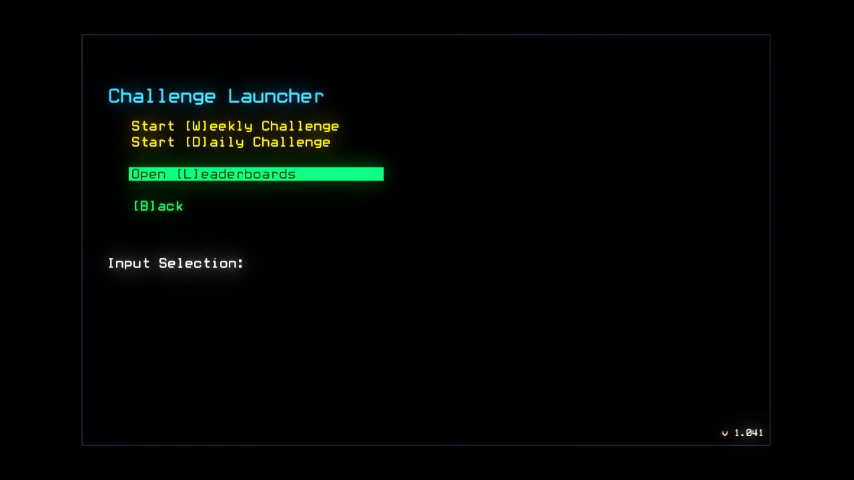
- Back in the run, show the derelict's status: Military 8, three infestations, poor hull
{"action": "key", "text": "b"}
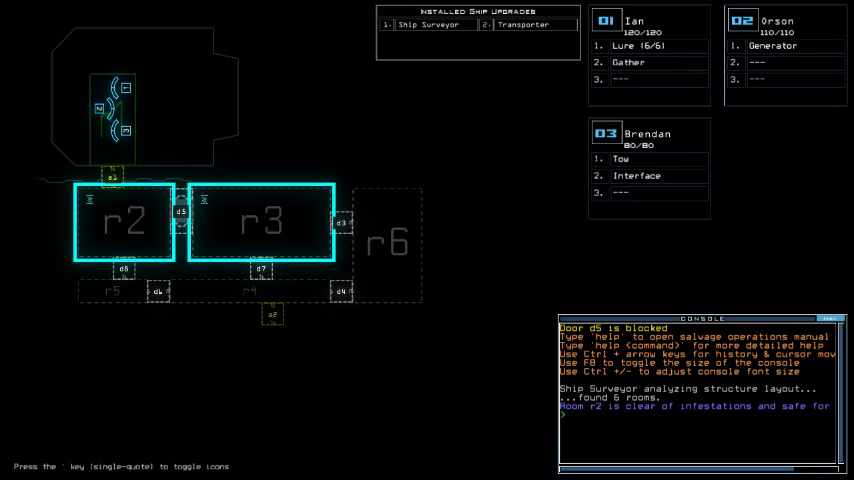
{"action": "type", "text": "status"}
{"action": "key", "text": "Return"}
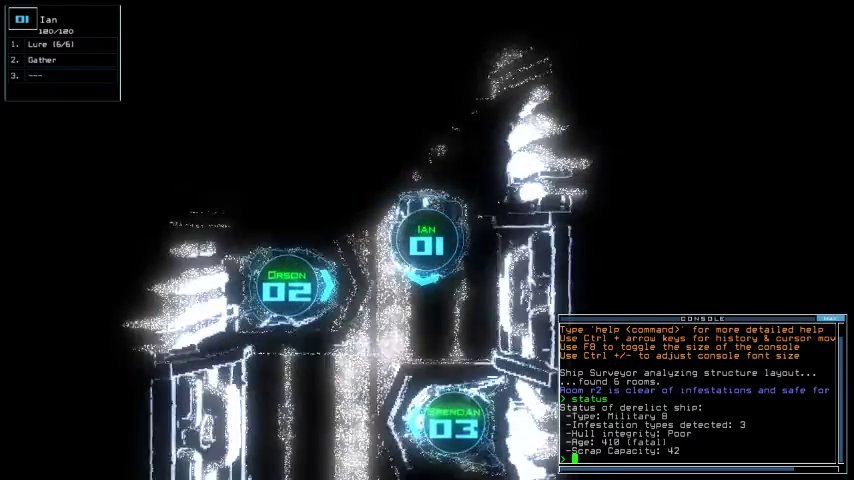
- Swap the Tow upgrade from drone 03 into Ian's third slot
{"action": "key", "text": "Return"}
{"action": "key", "text": "Right"}
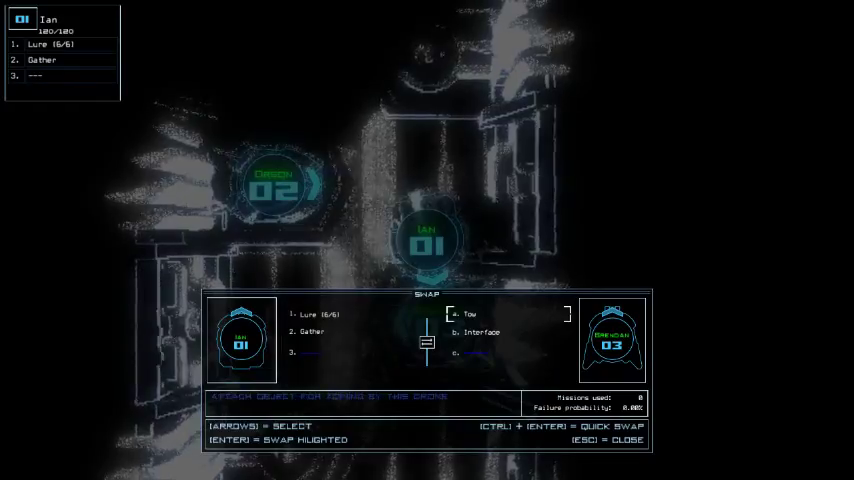
{"action": "key", "text": "Return"}
{"action": "key", "text": "Escape"}
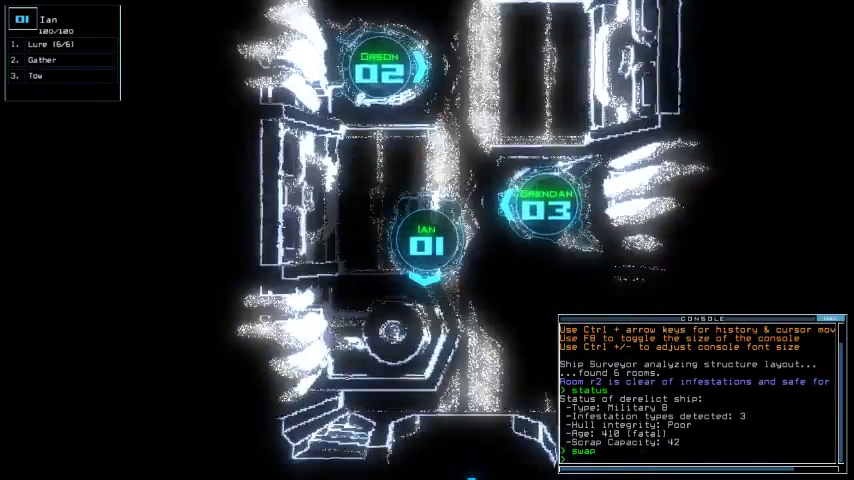
{"action": "type", "text": "2"}
{"action": "type", "text": "sa"}
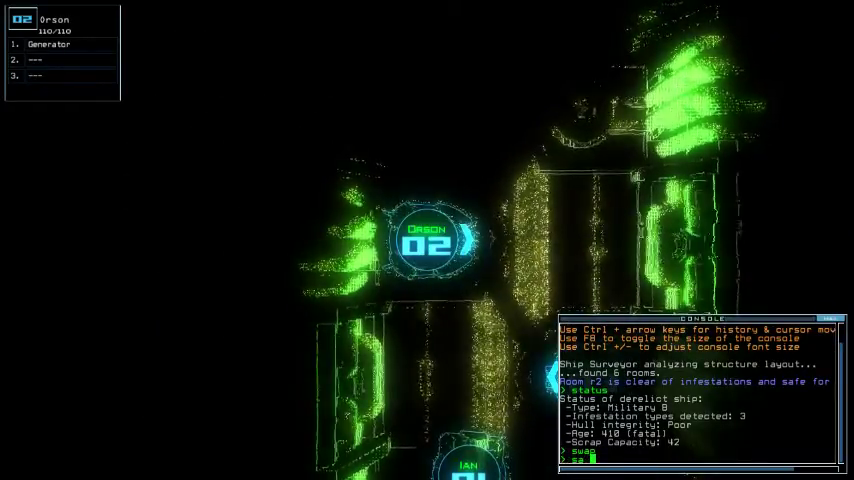
{"action": "type", "text": " 3"}
- Move the Interface upgrade into Orson's second slot, reselect Ian, and begin the mission
{"action": "key", "text": "Return"}
{"action": "key", "text": "Right"}
{"action": "key", "text": "Return"}
{"action": "key", "text": "Escape"}
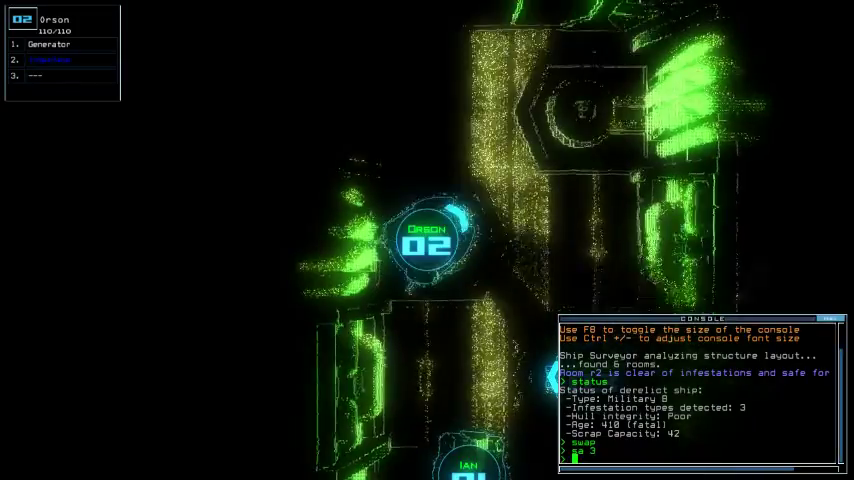
{"action": "key", "text": "1"}
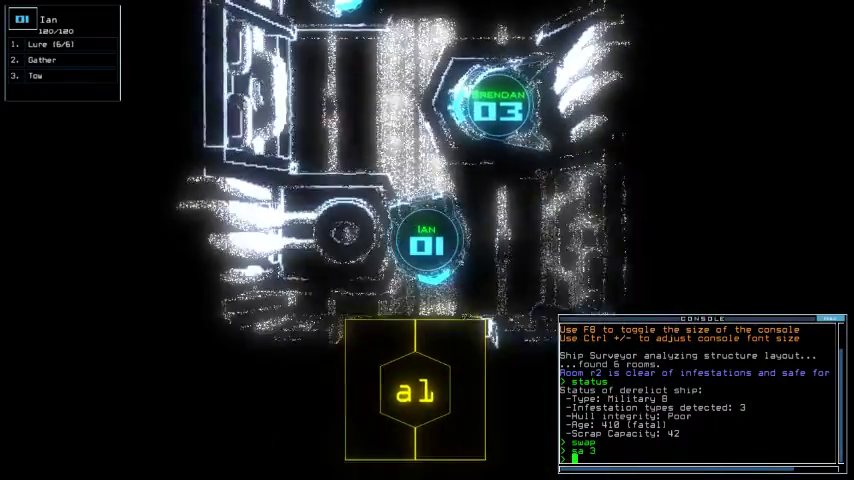
{"action": "type", "text": "21"}
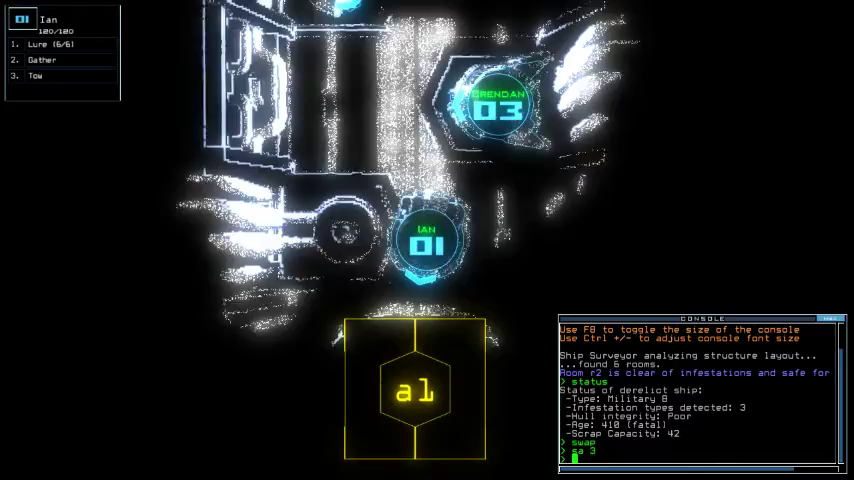
{"action": "type", "text": "be"}
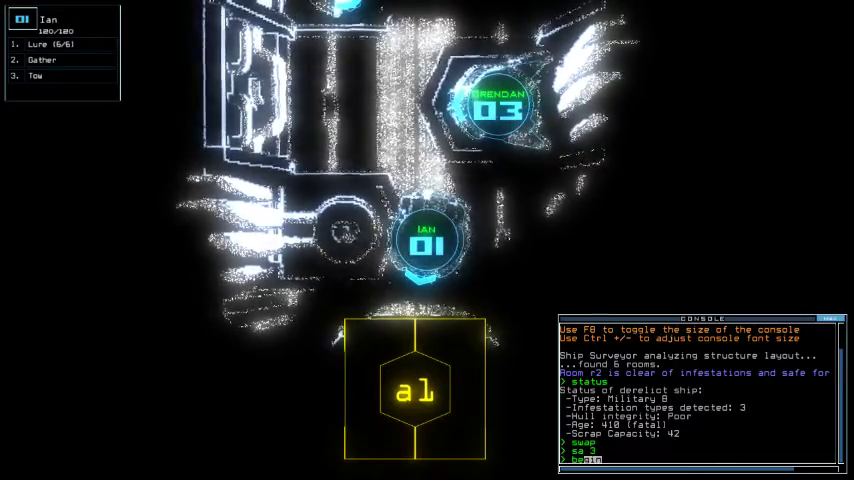
{"action": "type", "text": "gin"}
{"action": "key", "text": "Return"}
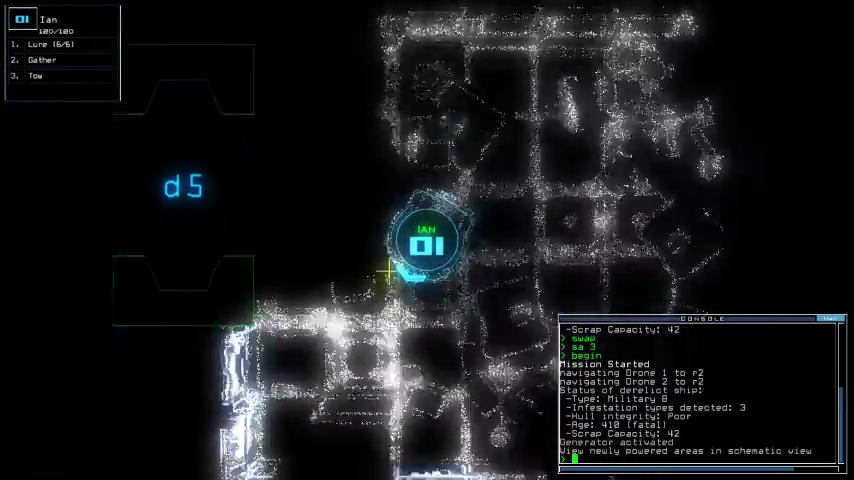
{"action": "type", "text": "a"}
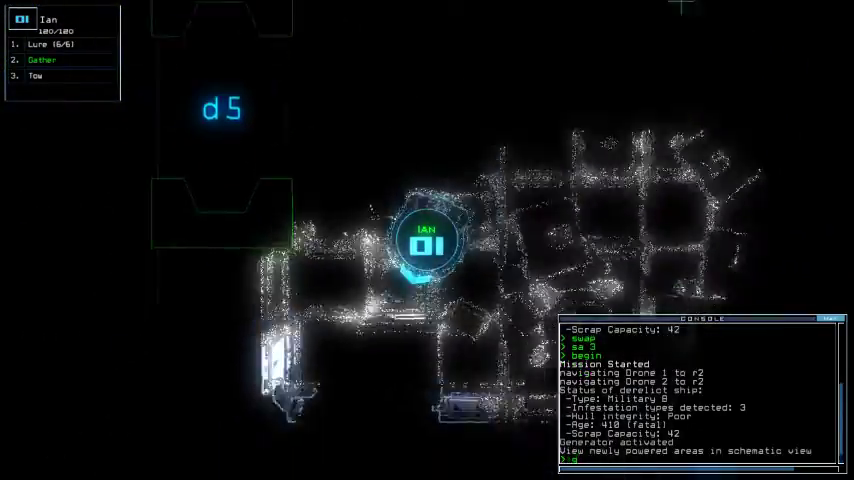
- Have Ian gather scrap twice, move to door d5, and drop a lure there
{"action": "key", "text": "Return"}
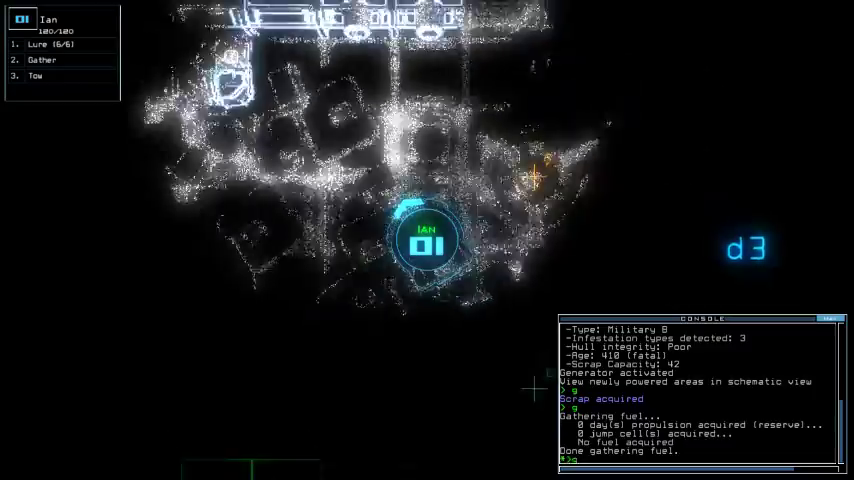
{"action": "type", "text": "g"}
{"action": "key", "text": "Return"}
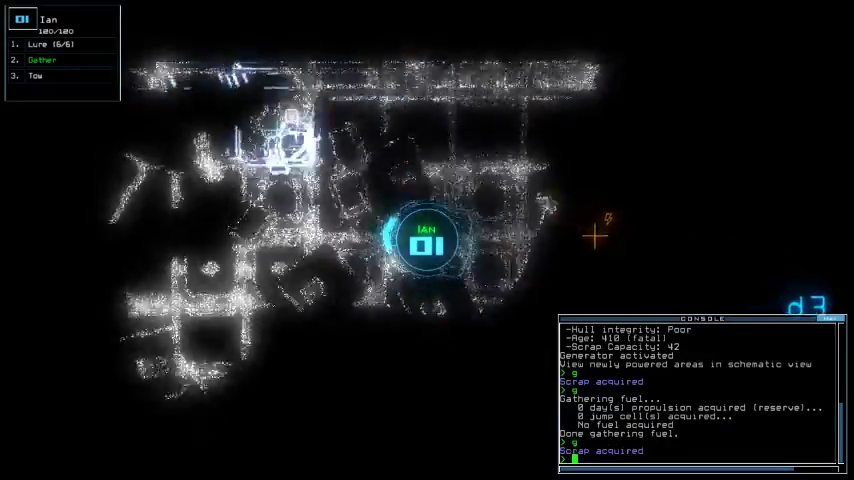
{"action": "type", "text": "g"}
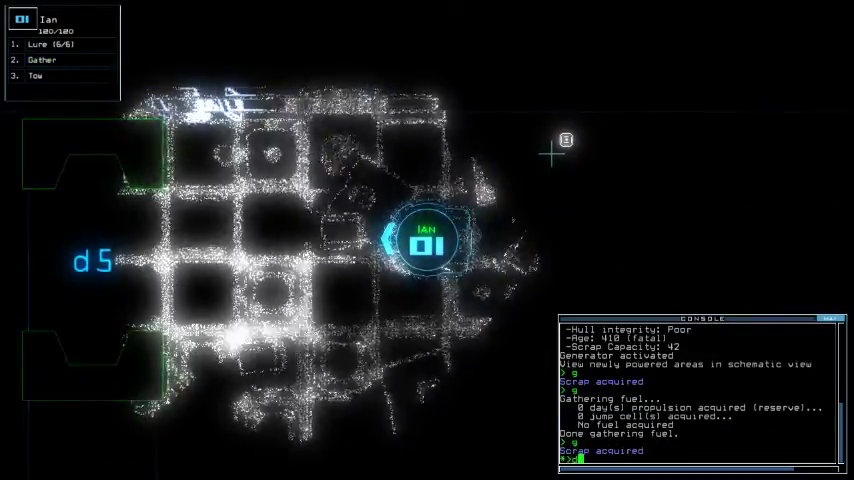
{"action": "key", "text": "Return"}
{"action": "type", "text": "d5"}
{"action": "key", "text": "Return"}
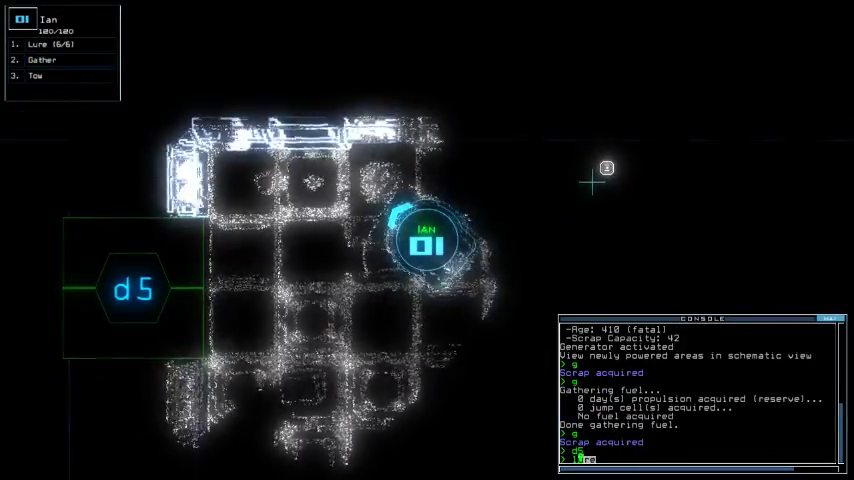
{"action": "type", "text": "lure"}
{"action": "key", "text": "Return"}
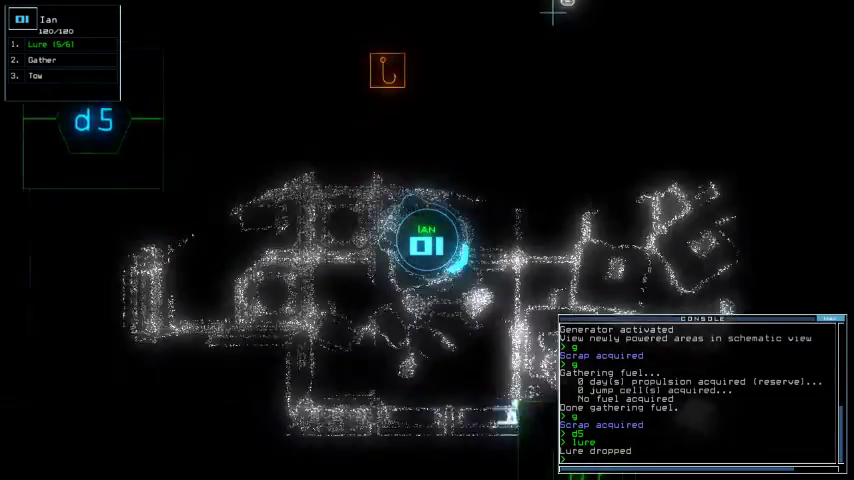
- Send Ian through door d7 and pick the lure back up
{"action": "key", "text": "space"}
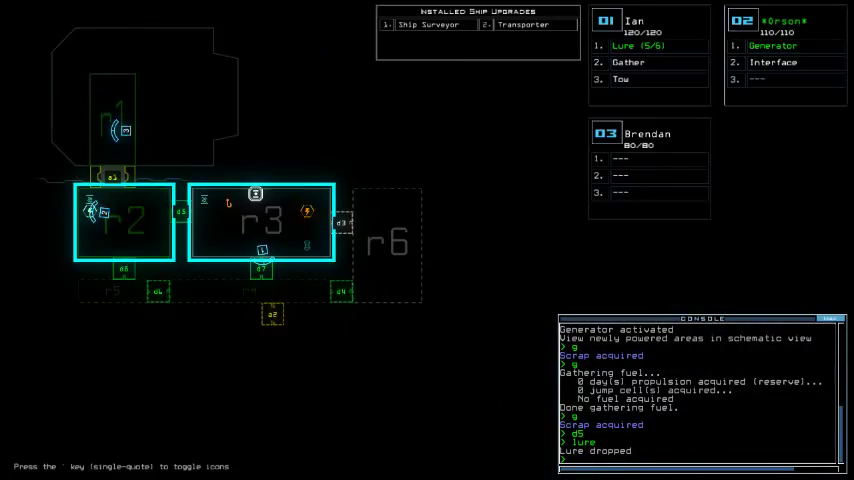
{"action": "type", "text": "1d"}
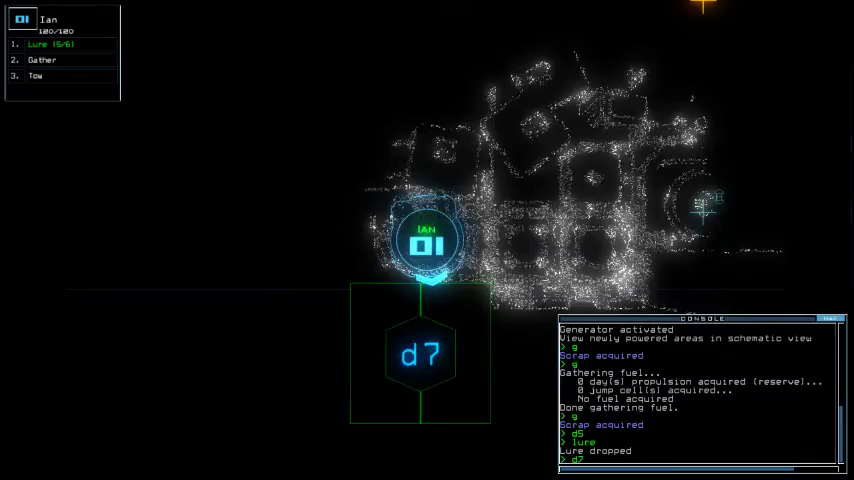
{"action": "key", "text": "Return"}
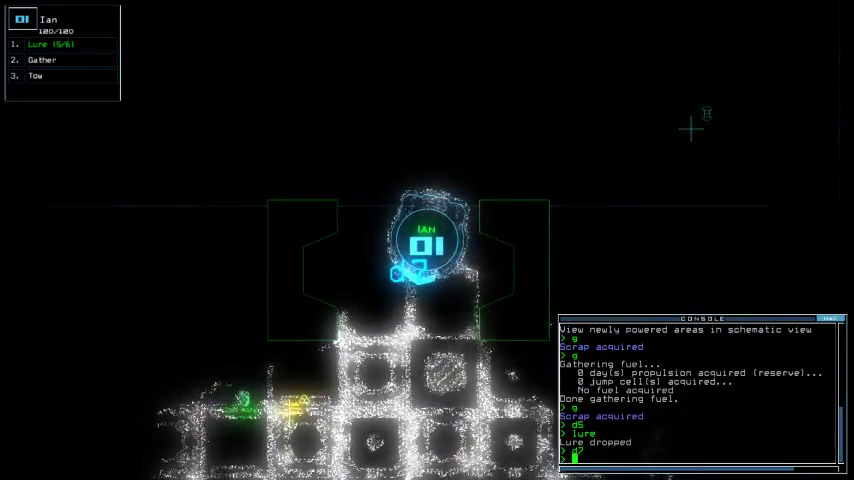
{"action": "key", "text": "Return"}
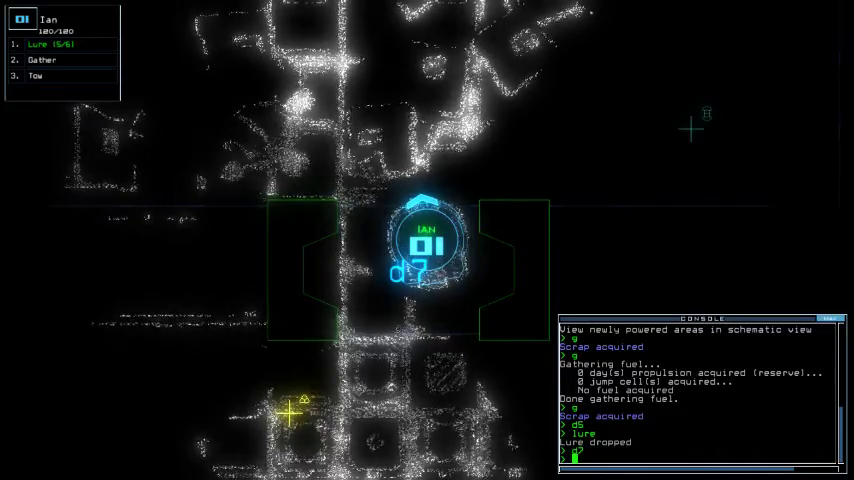
{"action": "key", "text": "space"}
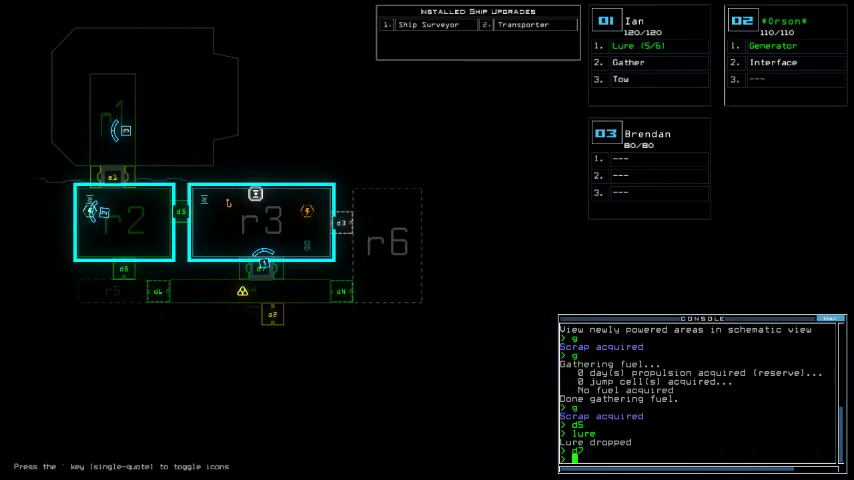
{"action": "type", "text": "d7"}
{"action": "key", "text": "Return"}
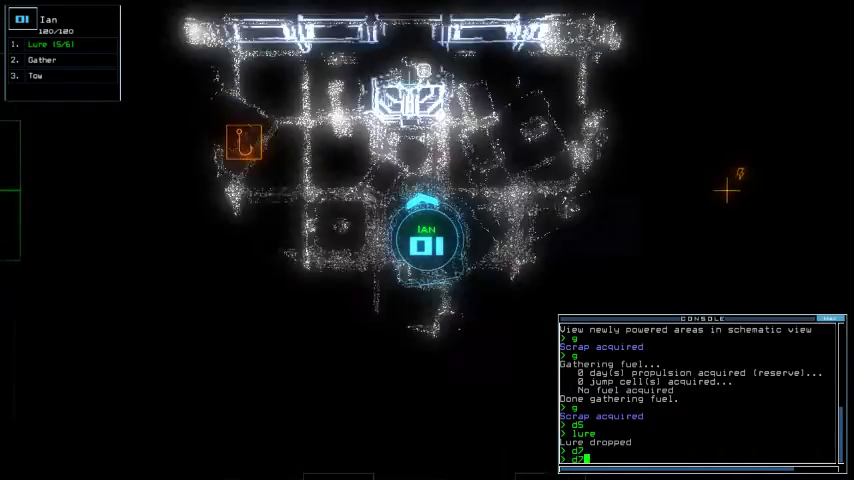
{"action": "type", "text": "pickup"}
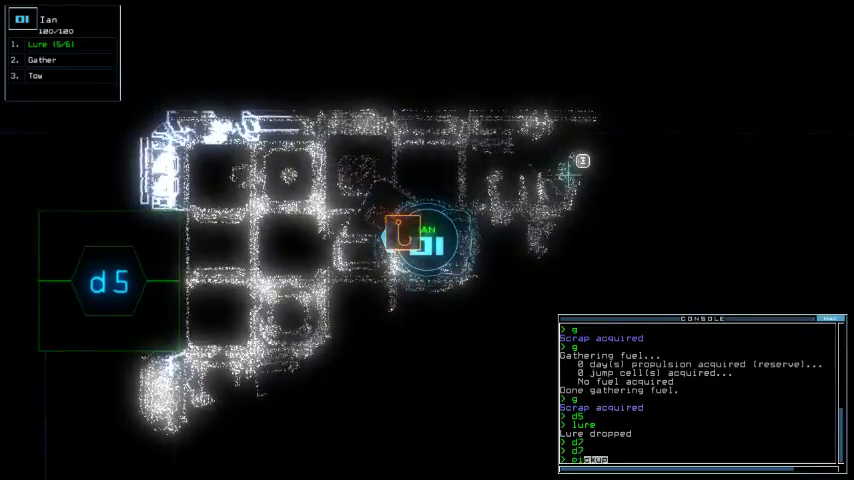
{"action": "key", "text": "Return"}
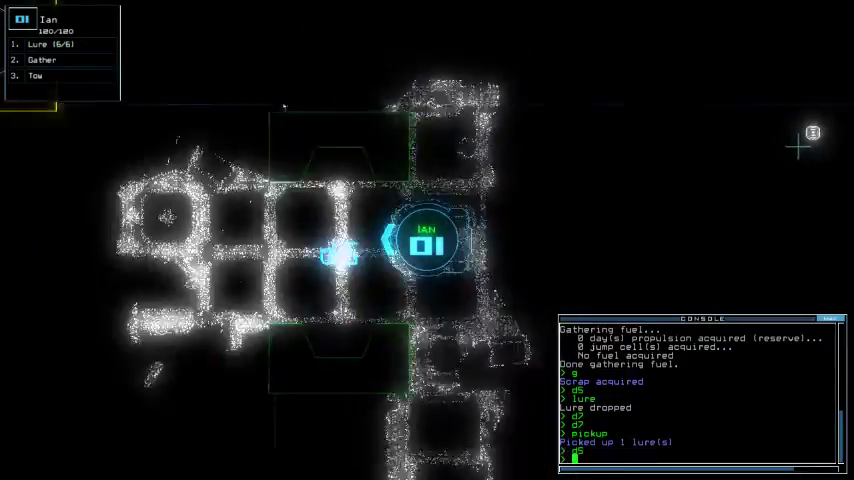
{"action": "type", "text": "d5"}
- Return Ian toward door d5, switch to Orson, and toggle door d5
{"action": "key", "text": "Return"}
{"action": "type", "text": "d5"}
{"action": "key", "text": "Return"}
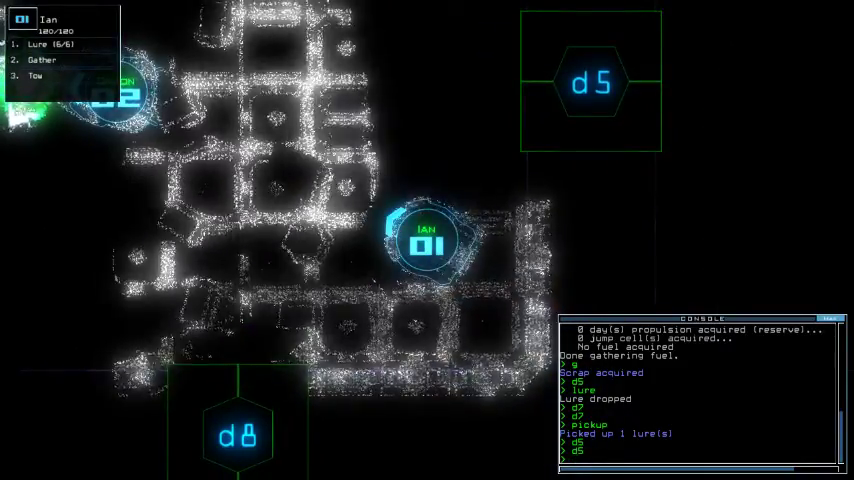
{"action": "key", "text": "2"}
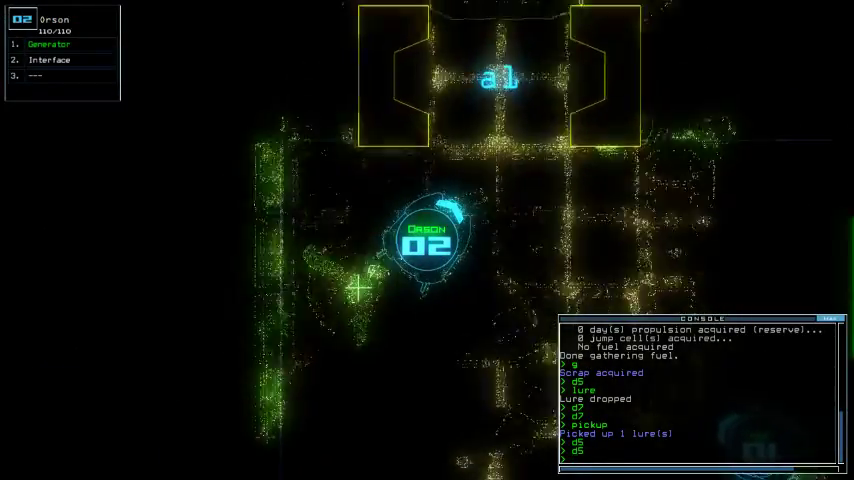
{"action": "key", "text": "Escape"}
{"action": "type", "text": "d5"}
{"action": "key", "text": "Return"}
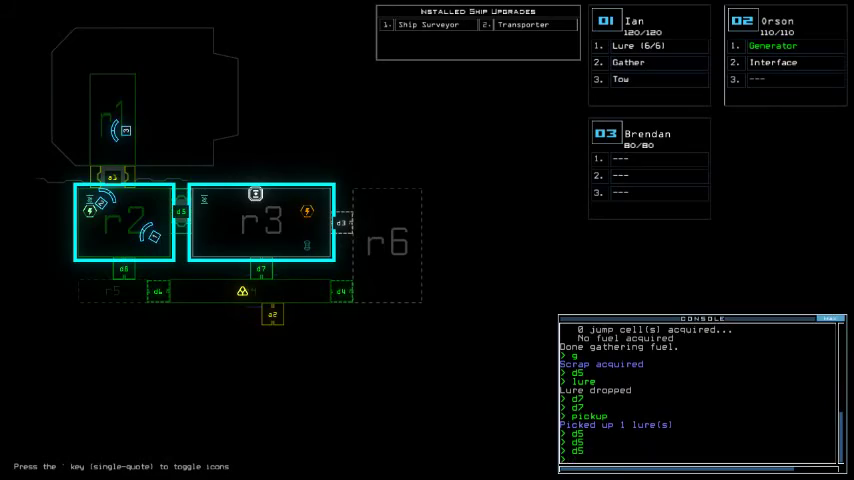
- With drone 01, toggle door d8, gather scrap, and drop another lure
{"action": "key", "text": "1"}
{"action": "type", "text": "8"}
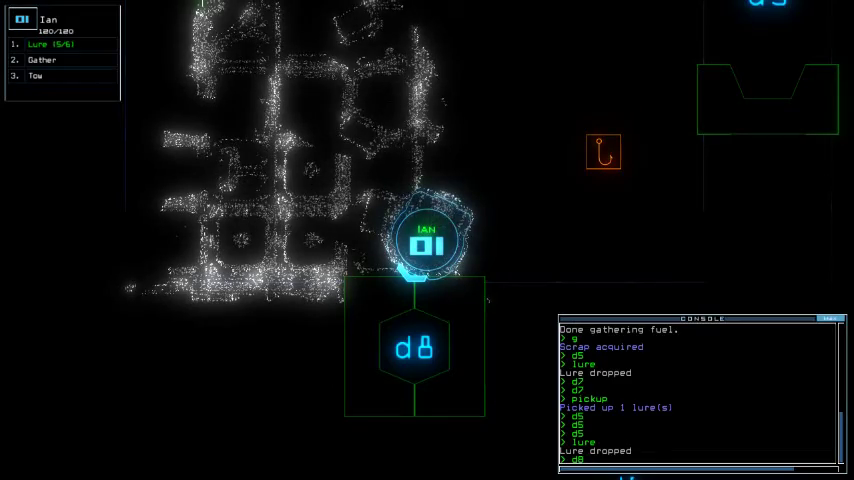
{"action": "key", "text": "Return"}
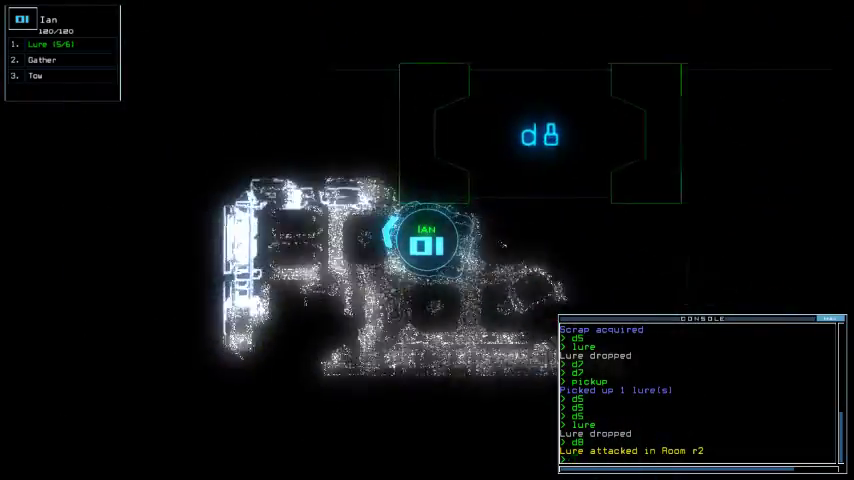
{"action": "type", "text": "g"}
{"action": "key", "text": "Return"}
{"action": "type", "text": "lure"}
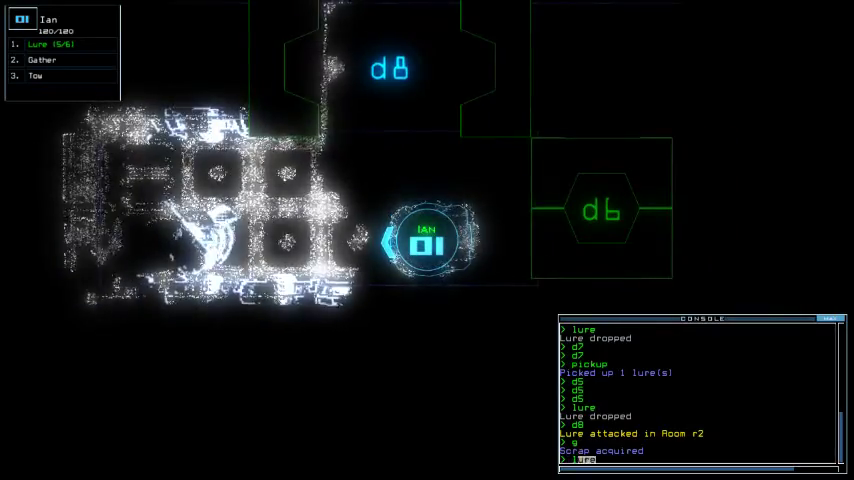
{"action": "key", "text": "Return"}
{"action": "type", "text": "tim"}
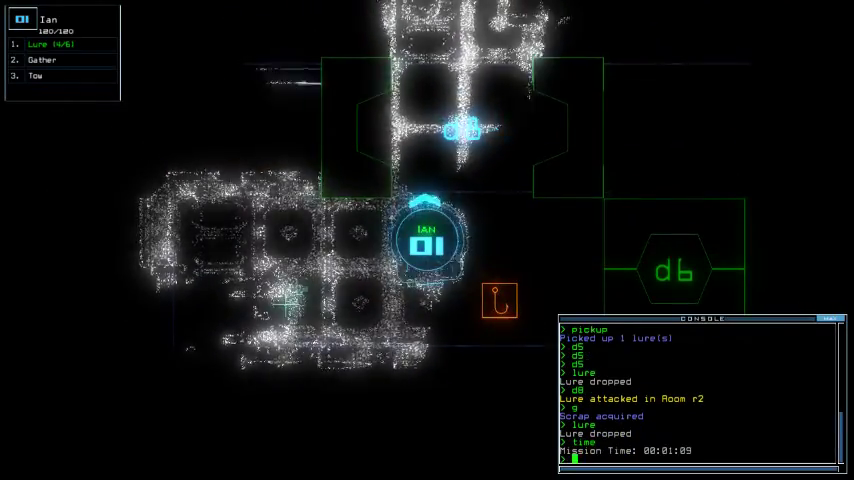
{"action": "type", "text": "d6"}
- Toggle door d6, check the schematic, and switch to drone 03
{"action": "key", "text": "Return"}
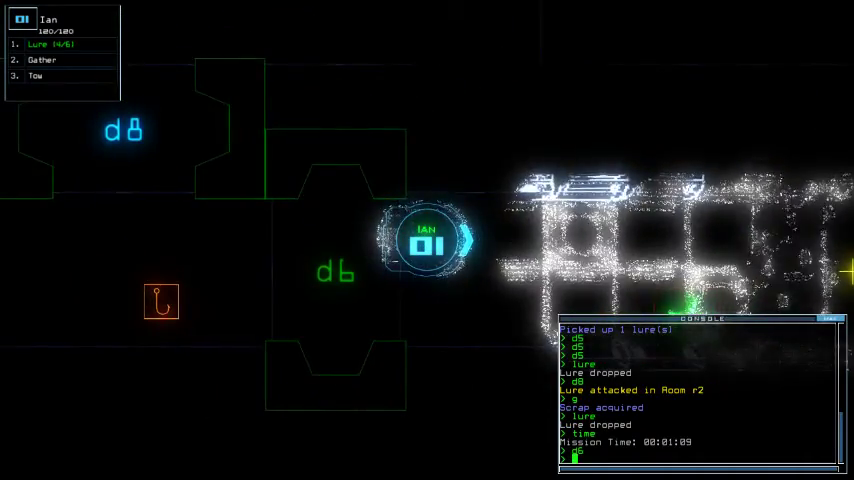
{"action": "key", "text": "space"}
{"action": "type", "text": "5"}
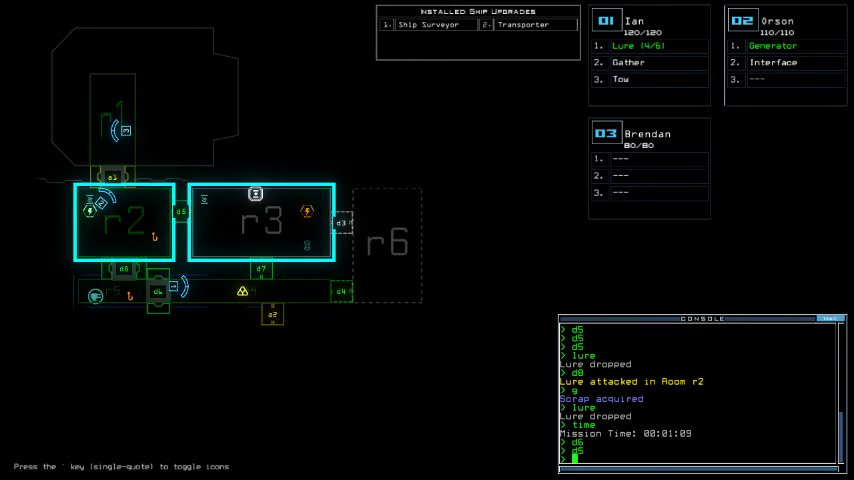
{"action": "key", "text": "3"}
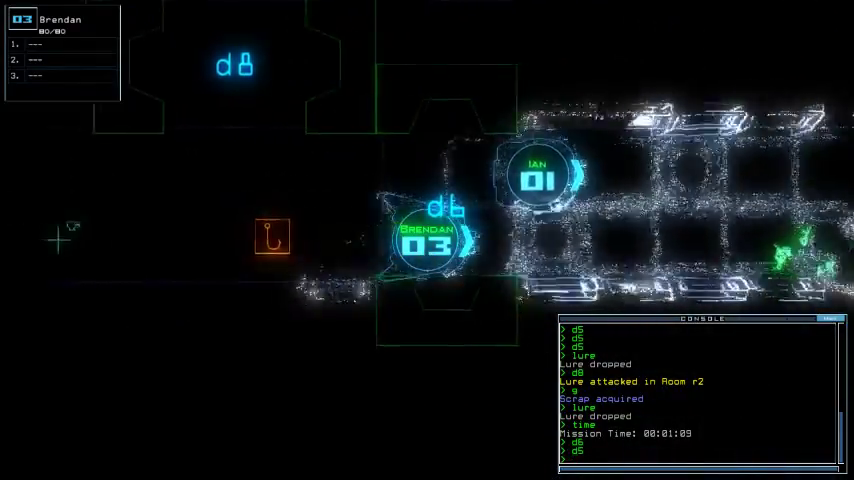
{"action": "type", "text": "swap"}
- Swap the Gather module from drone 01 onto Brendan, open door d7, and gather
{"action": "key", "text": "Return"}
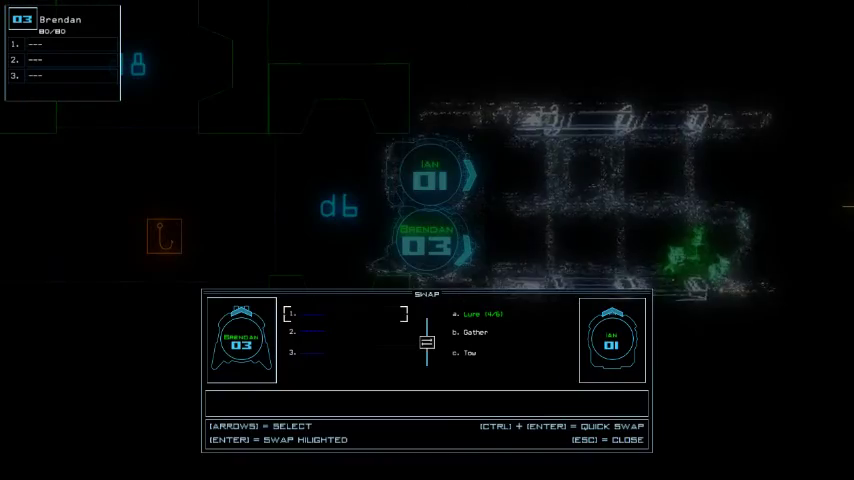
{"action": "key", "text": "Return"}
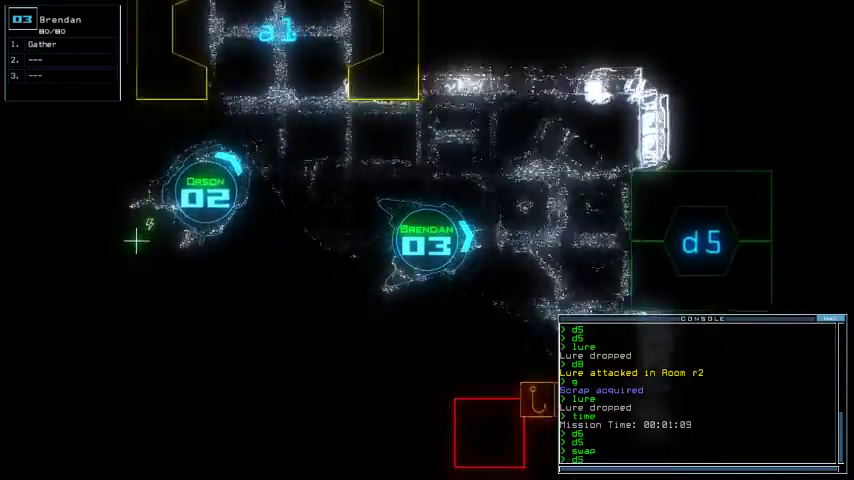
{"action": "type", "text": "time"}
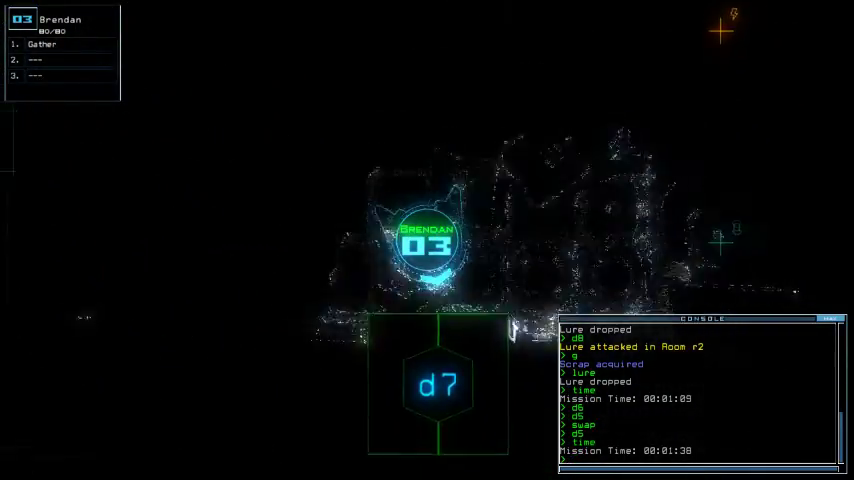
{"action": "type", "text": "d7"}
{"action": "key", "text": "Return"}
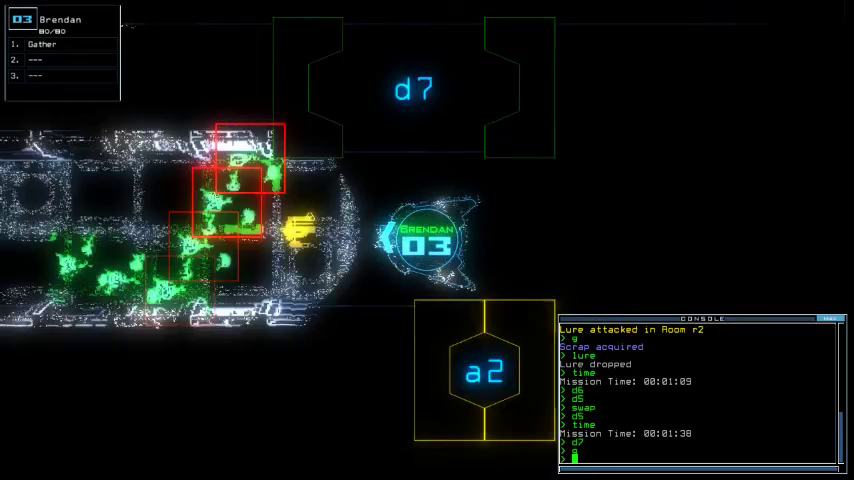
{"action": "type", "text": "g"}
{"action": "key", "text": "Return"}
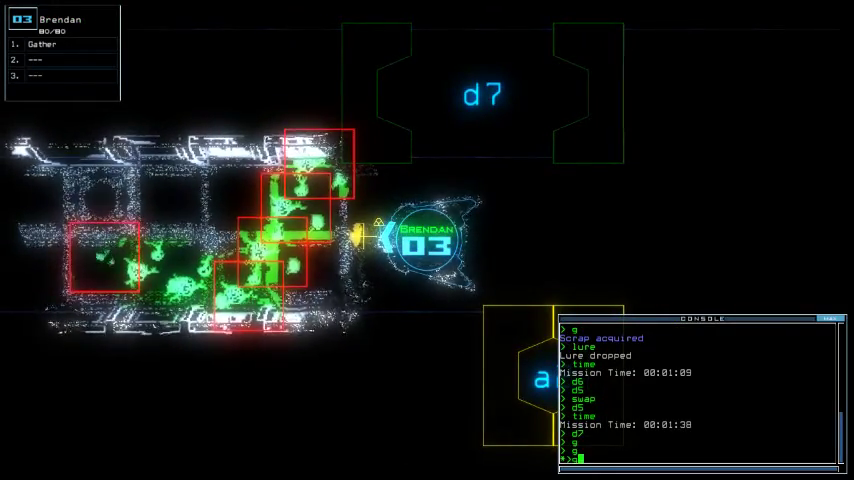
- Deactivate the generator with drone 02, have drone 03 gather scrap, then check the other drones
{"action": "key", "text": "Return"}
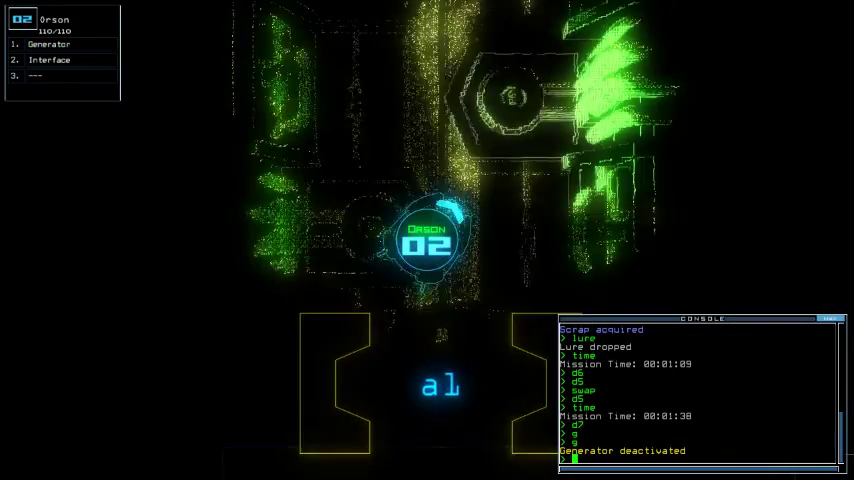
{"action": "key", "text": "3"}
{"action": "type", "text": "g"}
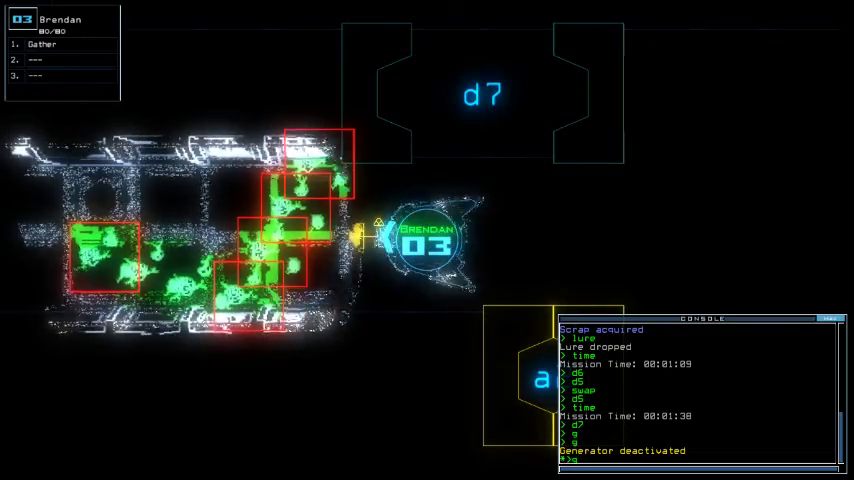
{"action": "key", "text": "Up"}
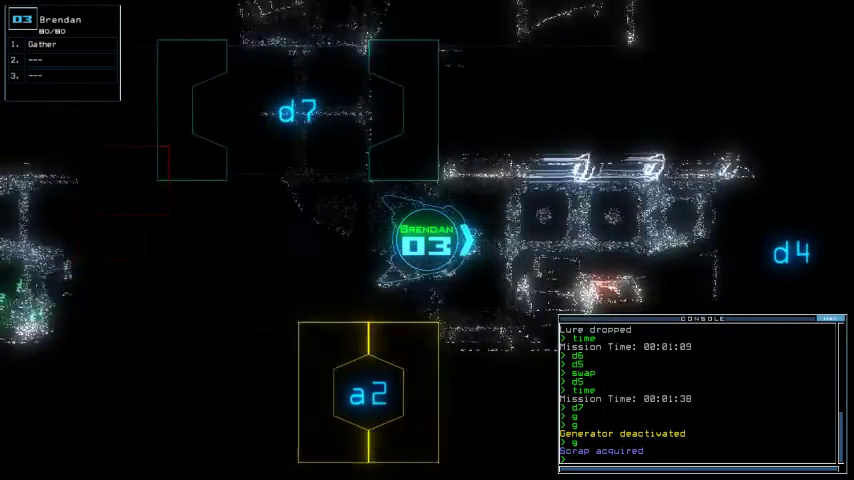
{"action": "key", "text": "2"}
{"action": "key", "text": "1"}
{"action": "type", "text": "time"}
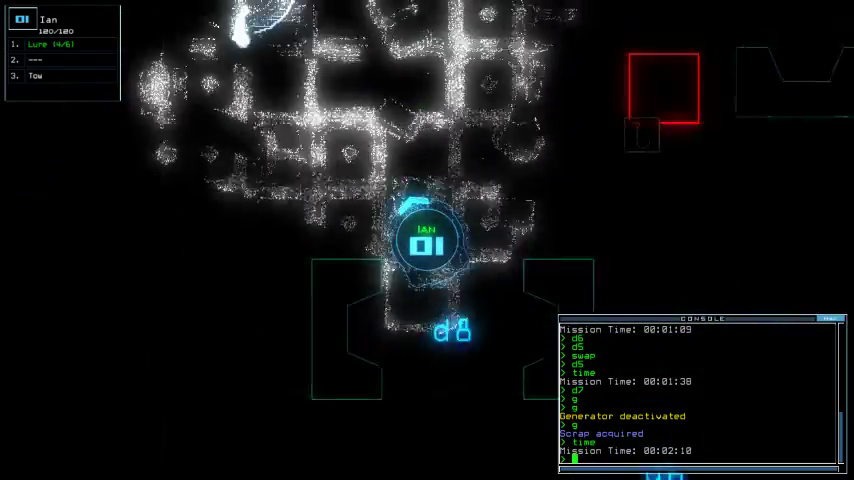
{"action": "key", "text": "3"}
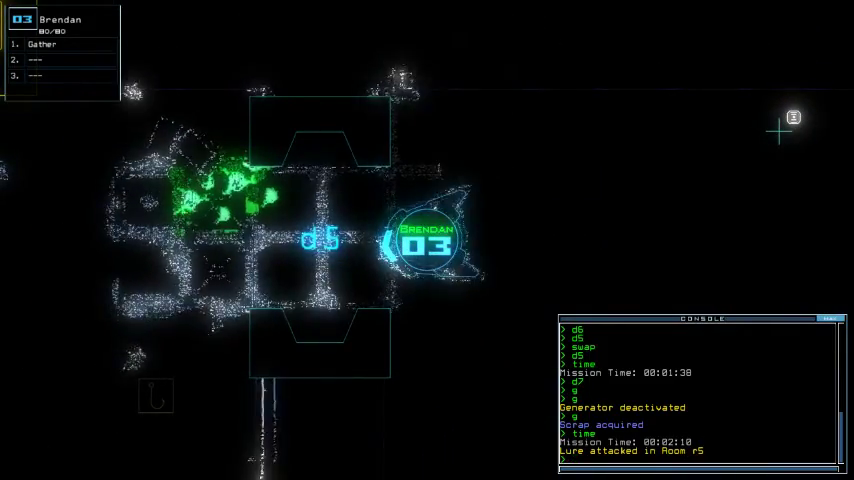
- Check the schematic, drive drone 02 toward airlock a1, and reactivate the generator
{"action": "key", "text": "space"}
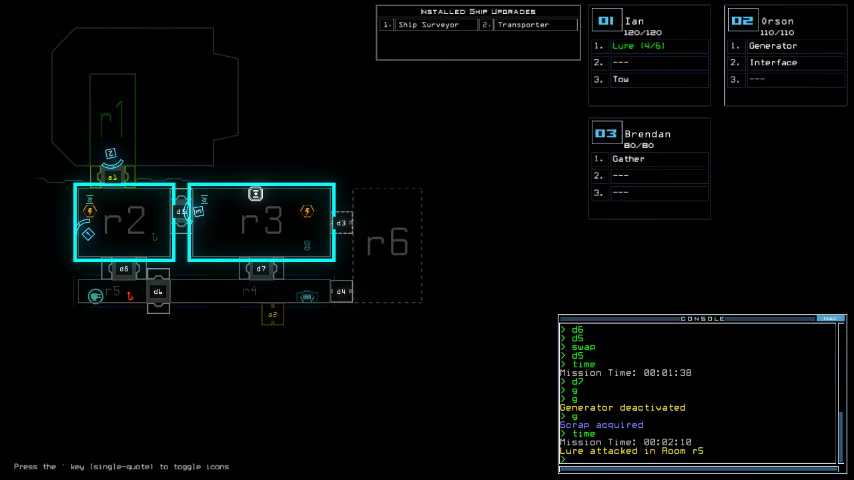
{"action": "key", "text": "space"}
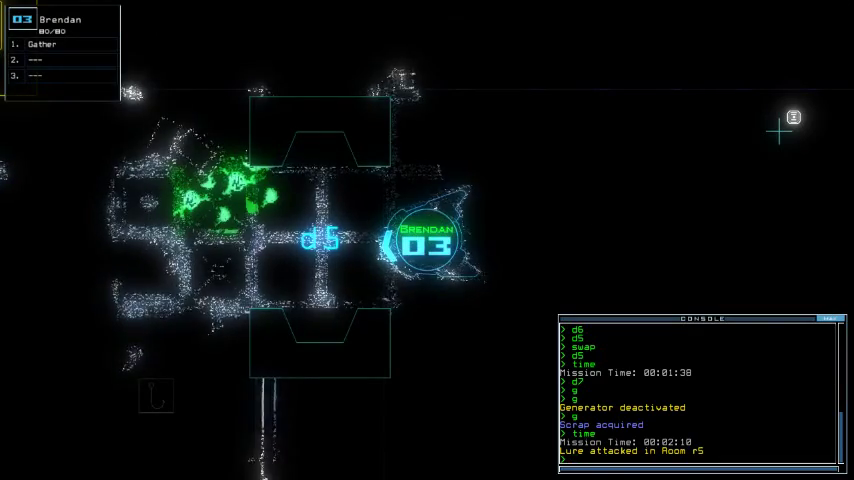
{"action": "key", "text": "2"}
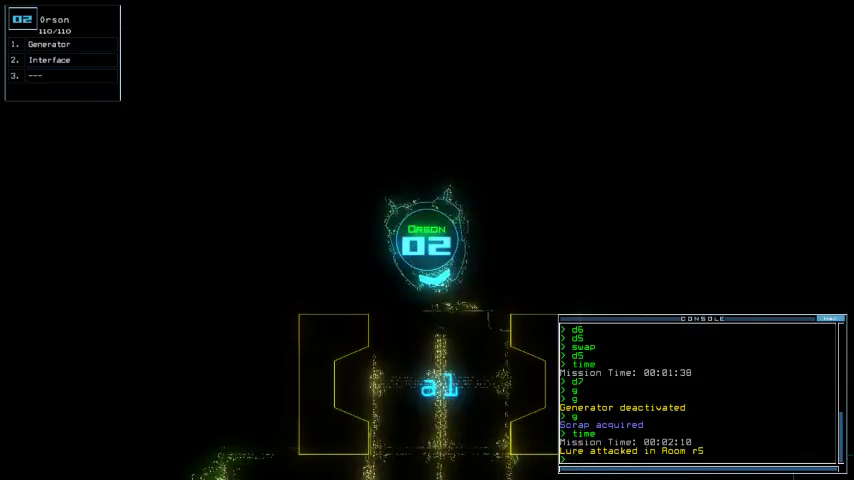
{"action": "key", "text": "1"}
{"action": "key", "text": "2"}
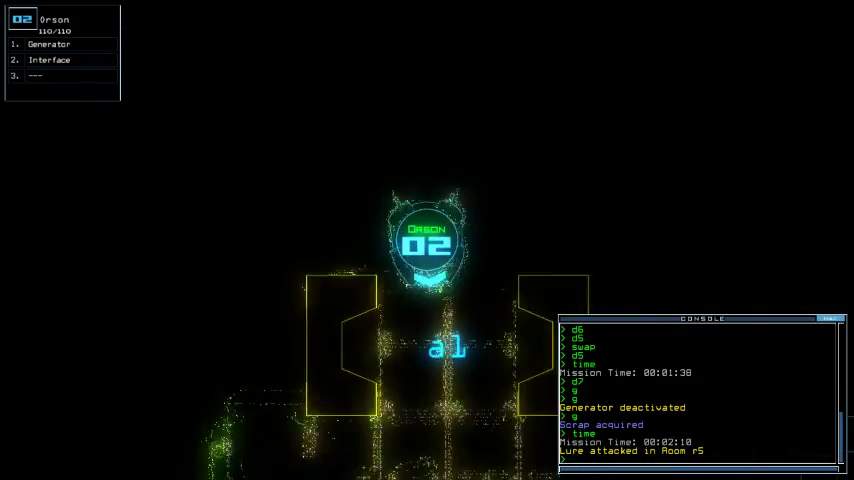
{"action": "key", "text": "Up"}
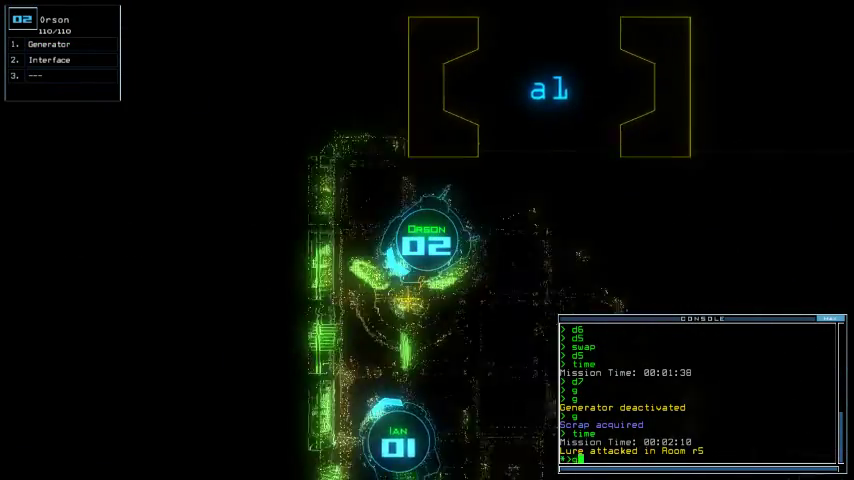
{"action": "key", "text": "Return"}
- Review the newly powered areas, shut the generator down again, and recheck the schematic
{"action": "key", "text": "space"}
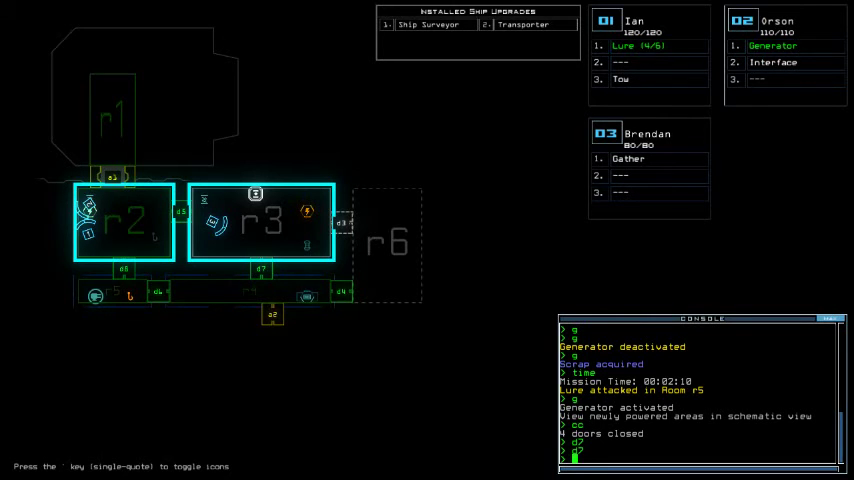
{"action": "key", "text": "2"}
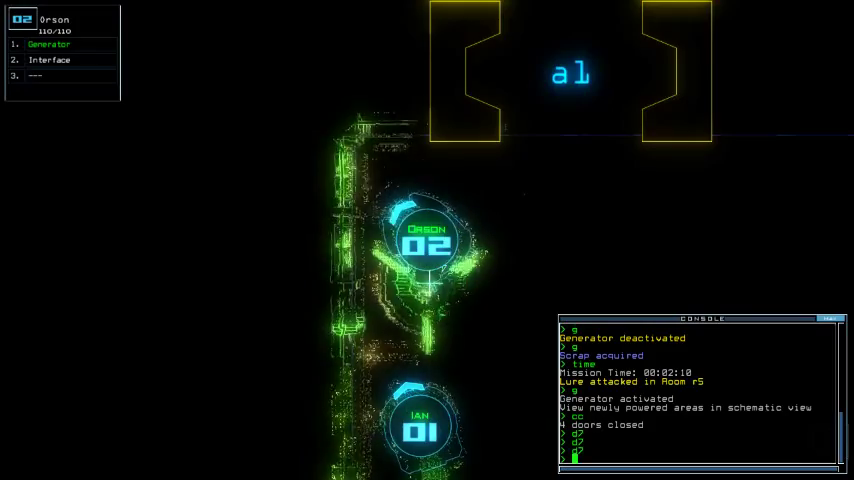
{"action": "key", "text": "Return"}
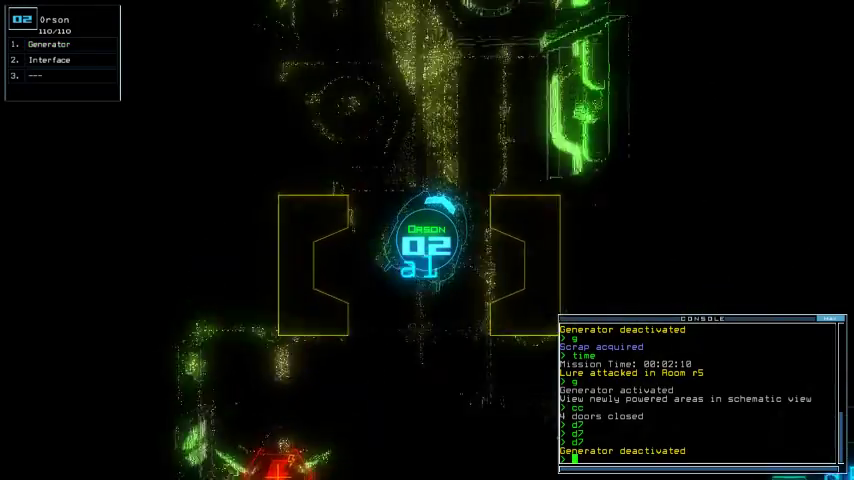
{"action": "key", "text": "1"}
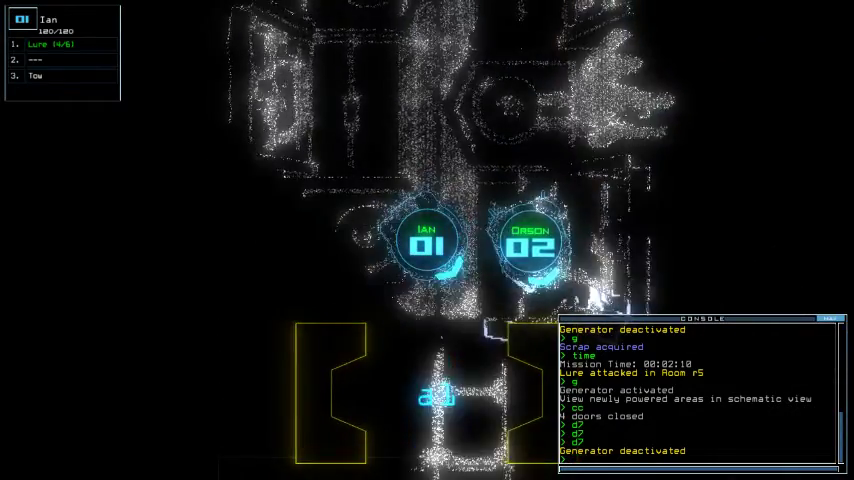
{"action": "key", "text": "space"}
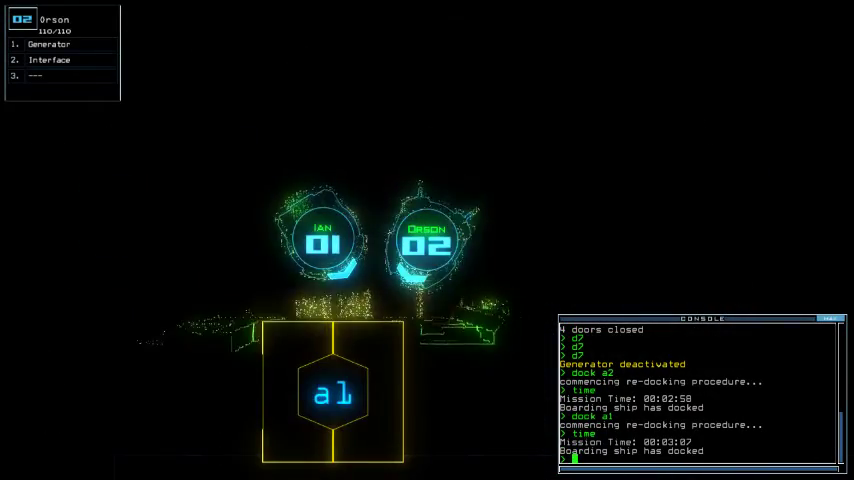
{"action": "type", "text": "a1"}
- Send drone 02 to airlock a1, restart the generator, then vent and reseal room r4
{"action": "key", "text": "Return"}
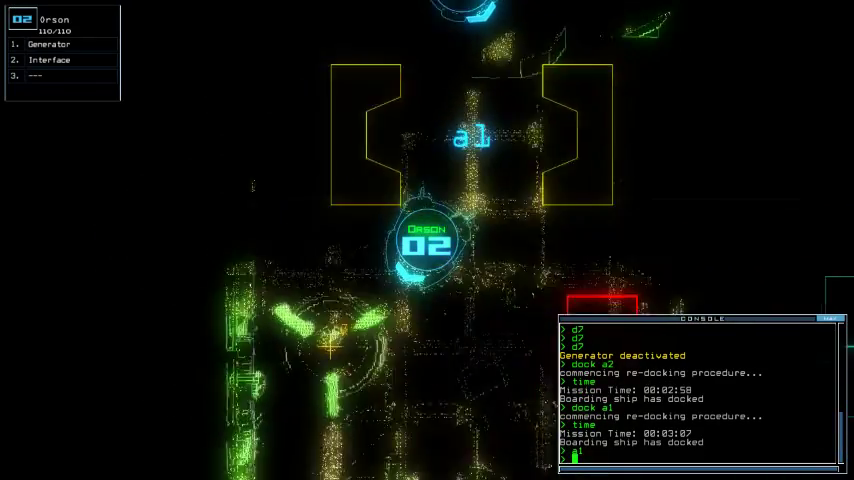
{"action": "type", "text": "g"}
{"action": "key", "text": "Return"}
{"action": "key", "text": "space"}
{"action": "type", "text": "open r4; a2;close r4"}
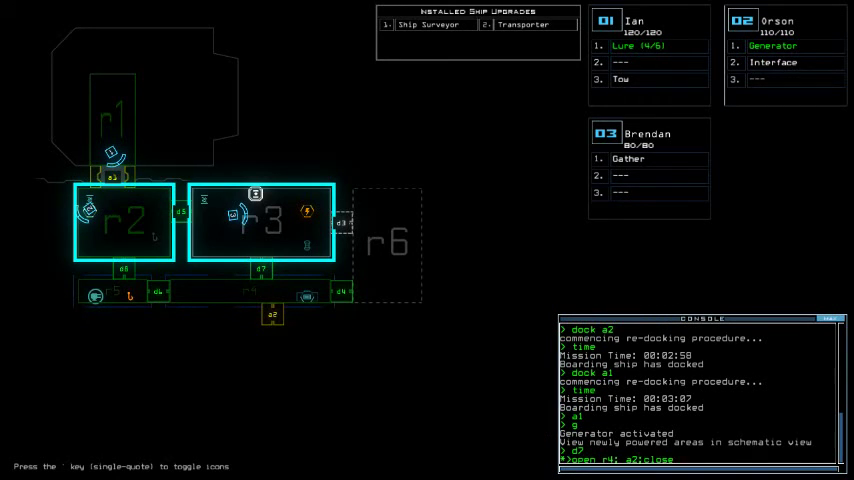
{"action": "key", "text": "Return"}
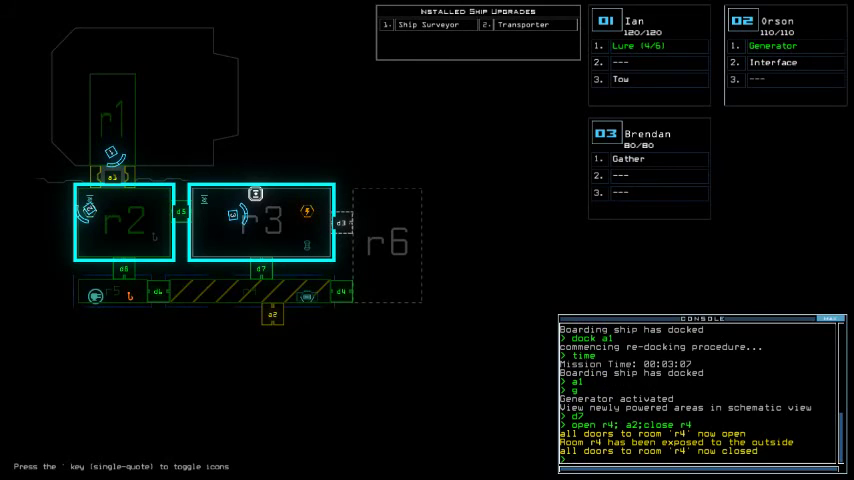
{"action": "key", "text": "3"}
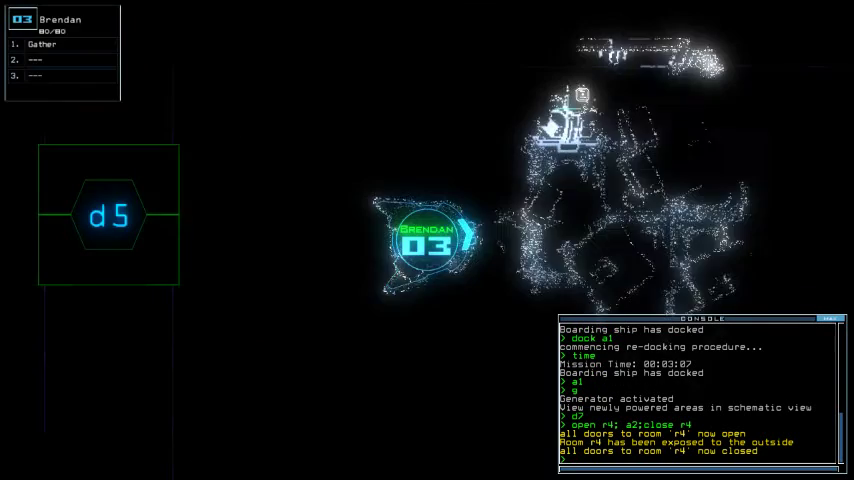
{"action": "key", "text": "1"}
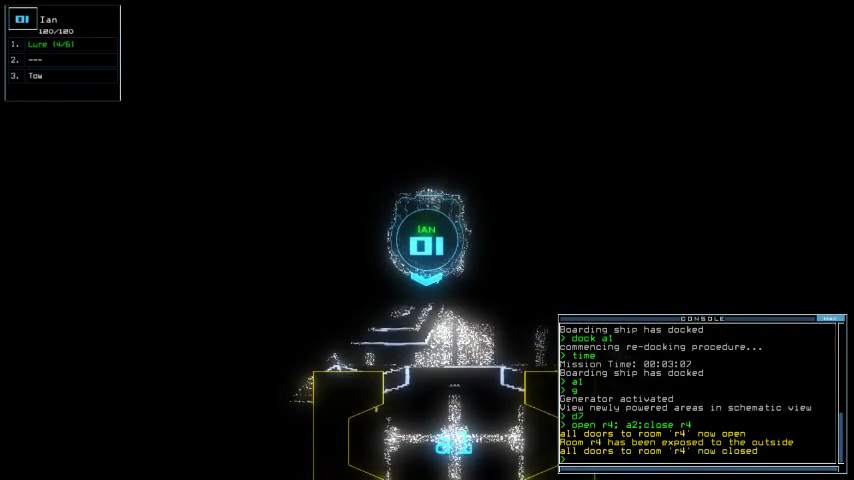
{"action": "type", "text": "2time"}
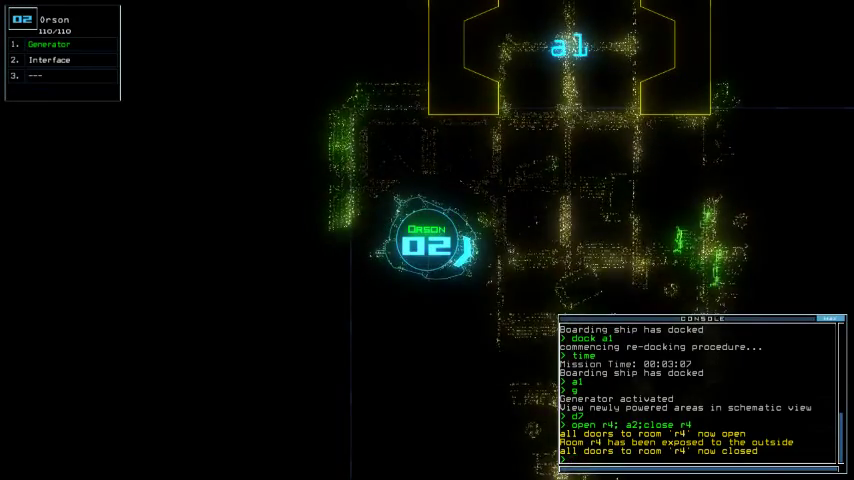
- Check the mission time and try re-docking the ship at airlocks a1 and a2
{"action": "key", "text": "Return"}
{"action": "type", "text": "dock a1"}
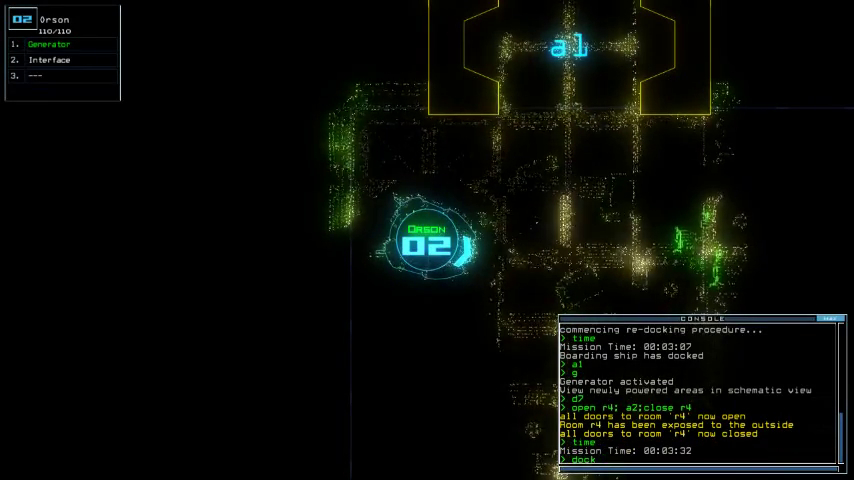
{"action": "key", "text": "Return"}
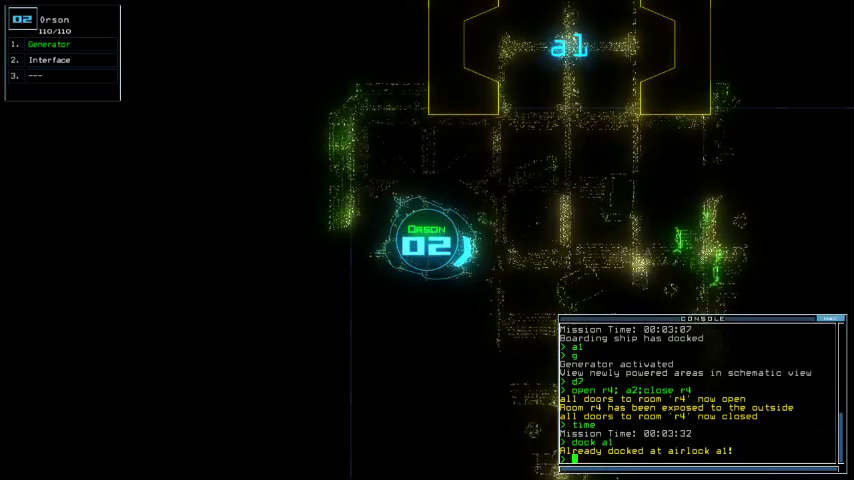
{"action": "type", "text": "docca2"}
{"action": "key", "text": "Return"}
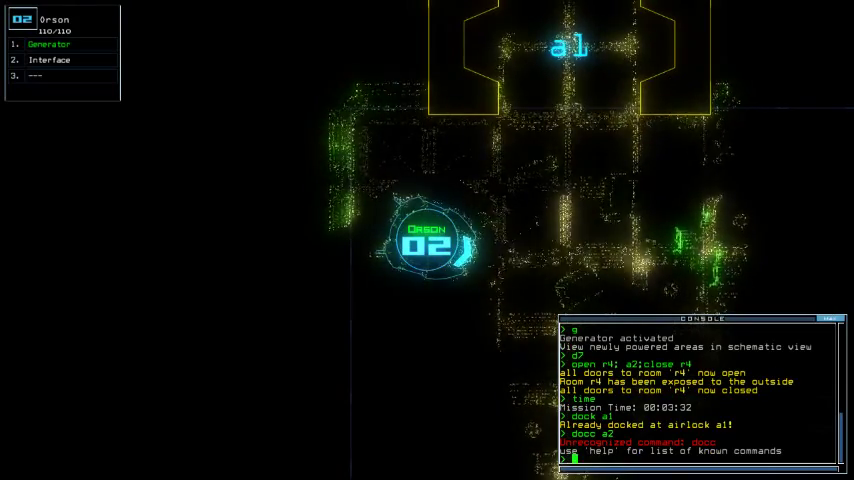
{"action": "type", "text": "dock a2"}
{"action": "key", "text": "Return"}
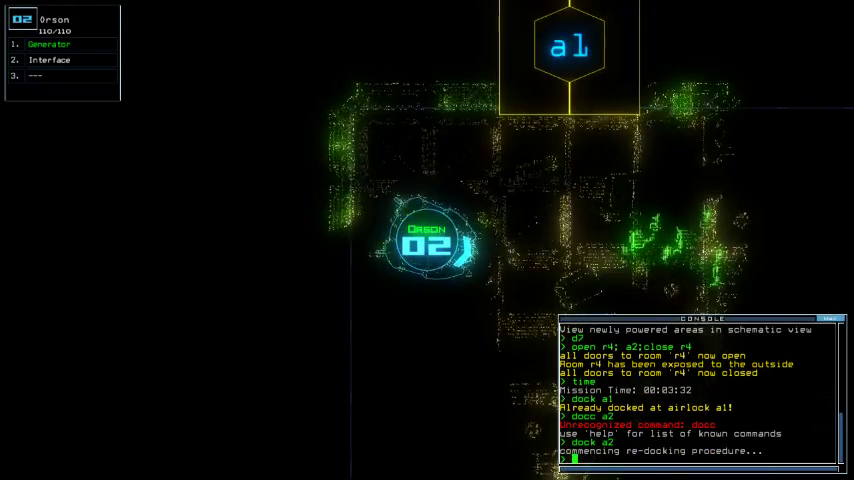
- Send drone 03 through door d7 to airlock a2, then try interfacing with drones 03 and 01
{"action": "key", "text": "3"}
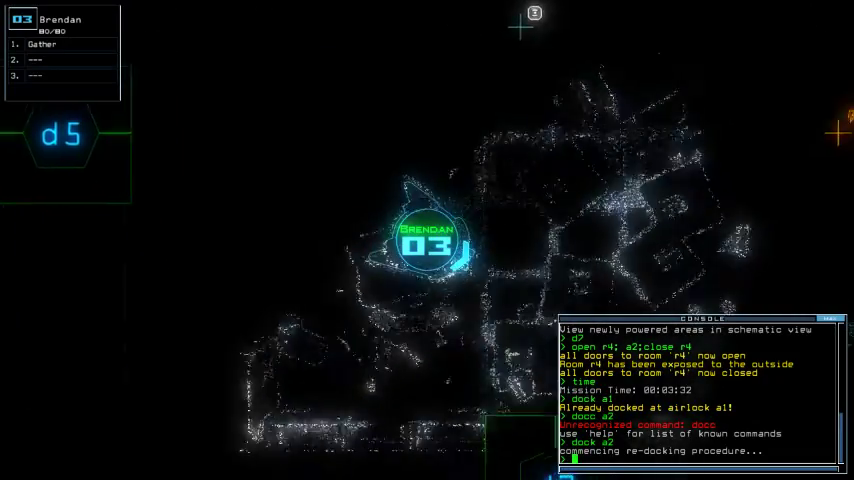
{"action": "type", "text": "d7"}
{"action": "key", "text": "Return"}
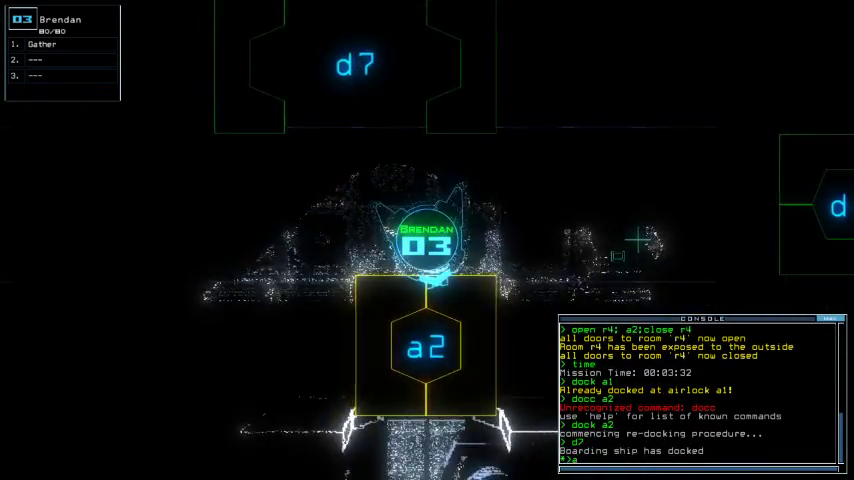
{"action": "type", "text": "2"}
{"action": "key", "text": "Return"}
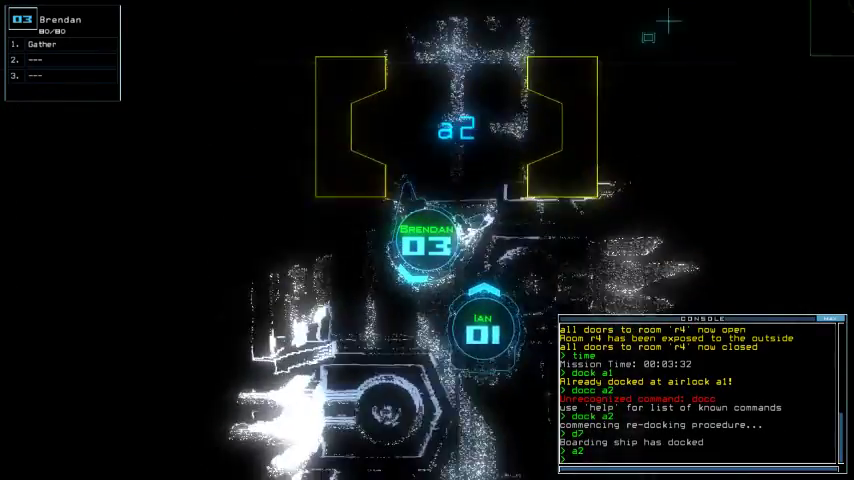
{"action": "type", "text": "interface"}
{"action": "key", "text": "Return"}
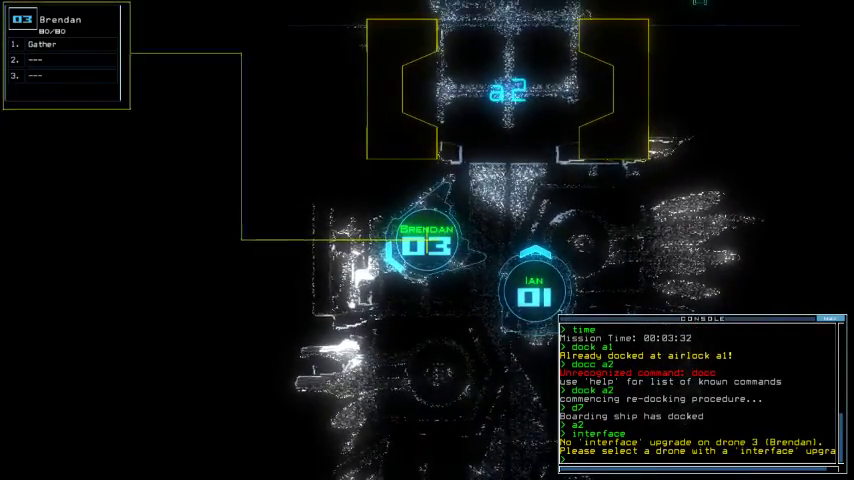
{"action": "key", "text": "1"}
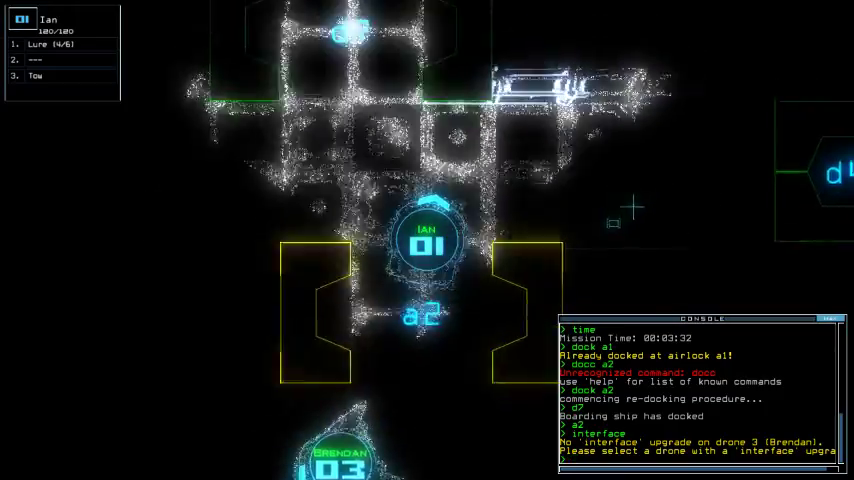
{"action": "type", "text": "interface"}
{"action": "key", "text": "Return"}
{"action": "type", "text": "d1"}
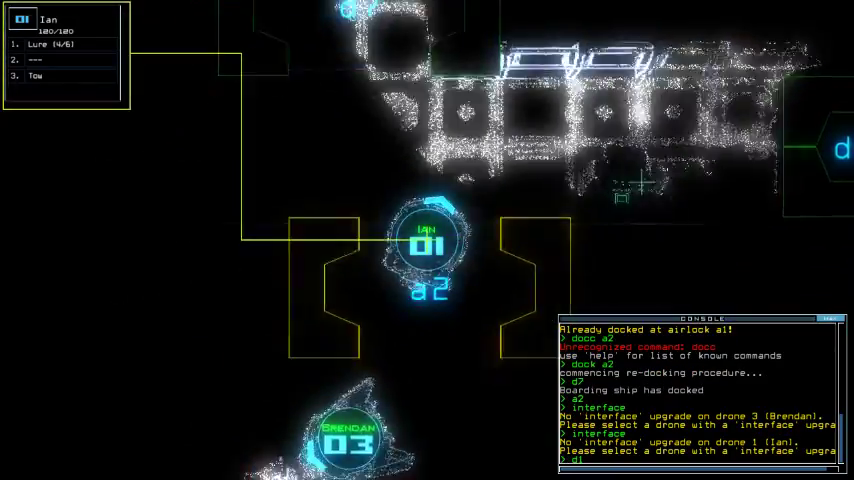
{"action": "type", "text": " ock"}
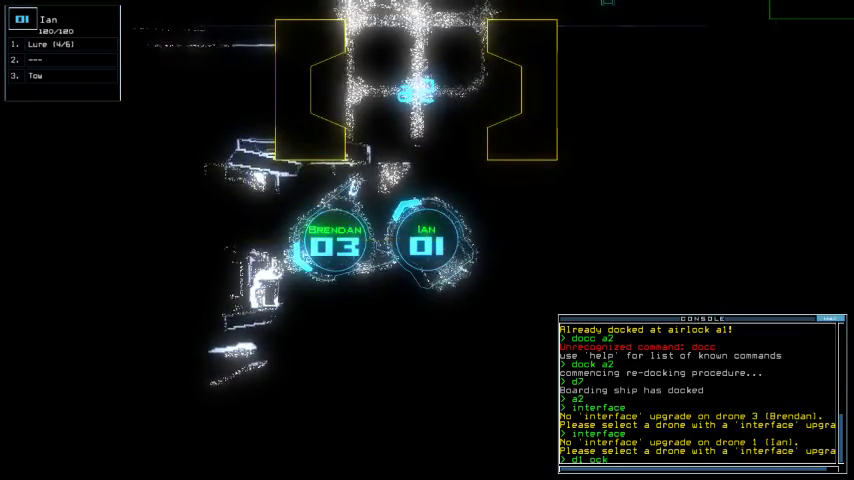
- Bring drone 02 back to airlock a1 and re-dock the ship at airlock a2
{"action": "key", "text": "BackSpace"}
{"action": "key", "text": "BackSpace"}
{"action": "key", "text": "BackSpace"}
{"action": "type", "text": "dock a1"}
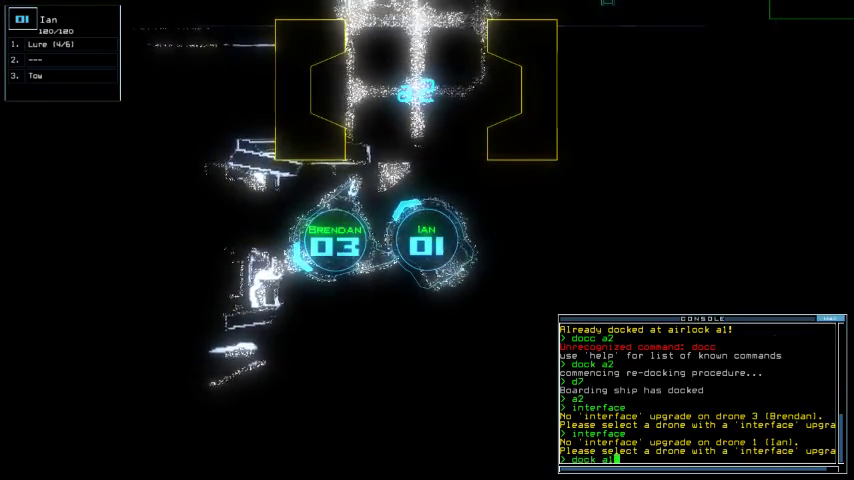
{"action": "key", "text": "Return"}
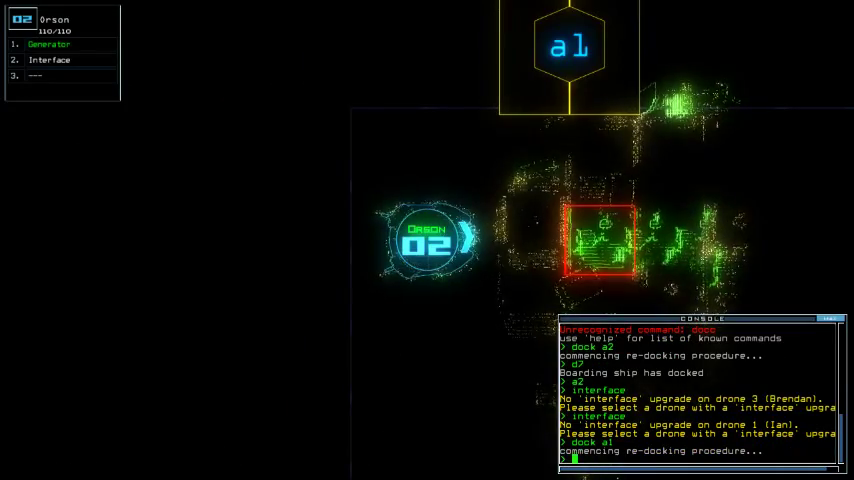
{"action": "type", "text": "a1"}
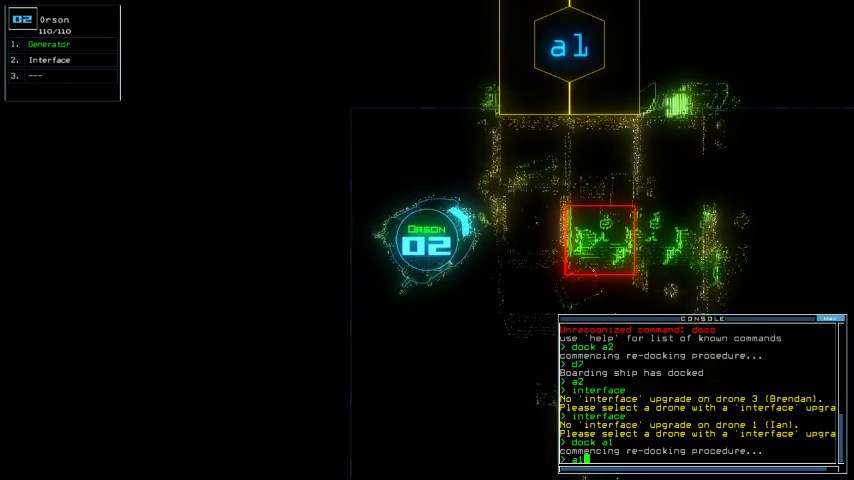
{"action": "key", "text": "BackSpace"}
{"action": "key", "text": "BackSpace"}
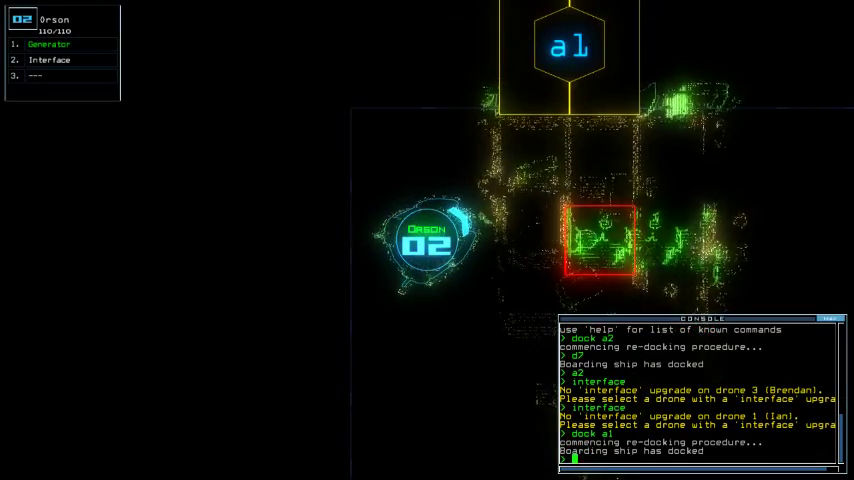
{"action": "key", "text": "Return"}
{"action": "type", "text": "a2"}
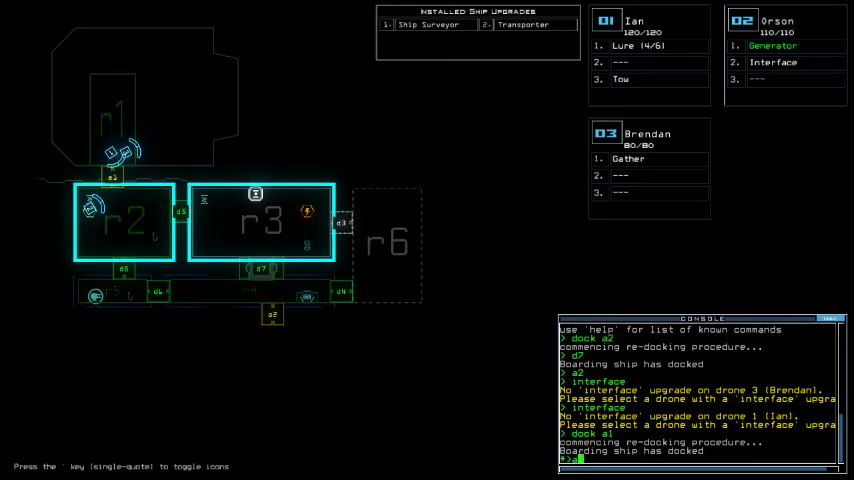
{"action": "type", "text": "1"}
{"action": "key", "text": "Return"}
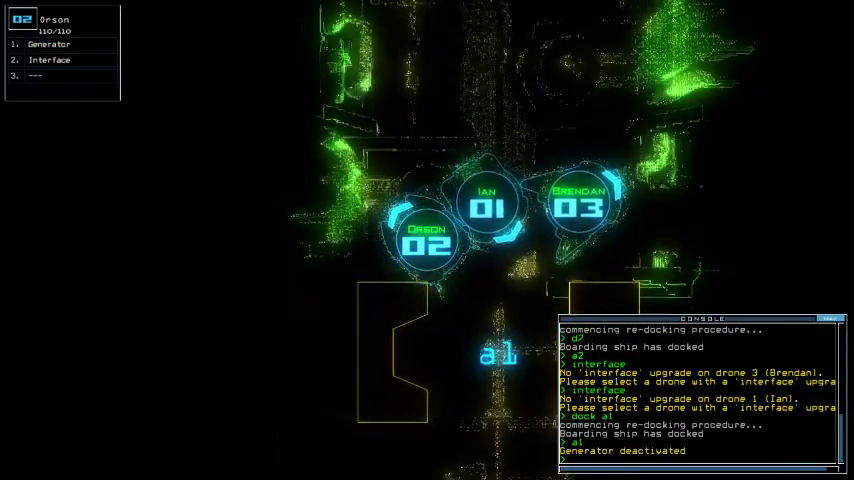
{"action": "key", "text": "space"}
{"action": "type", "text": "dock a2"}
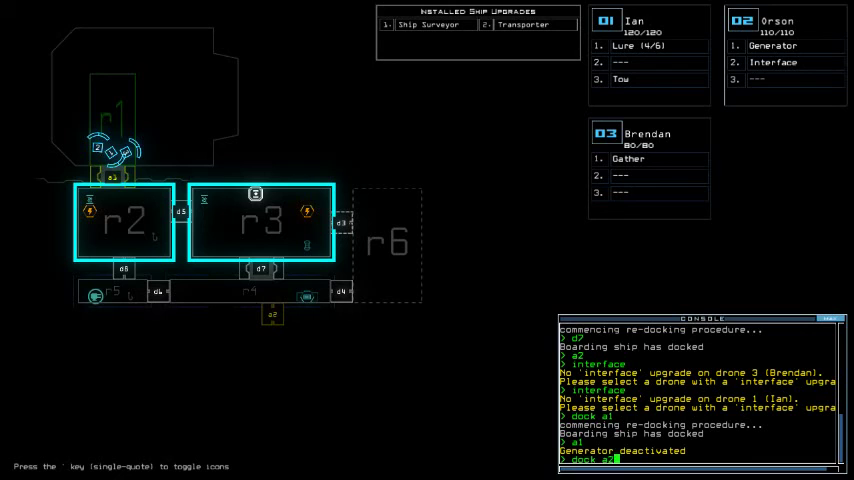
{"action": "key", "text": "Return"}
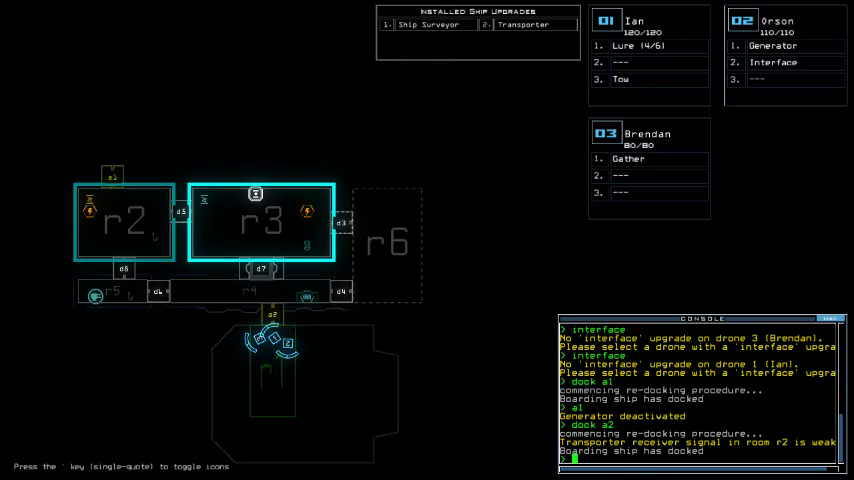
{"action": "key", "text": "Tab"}
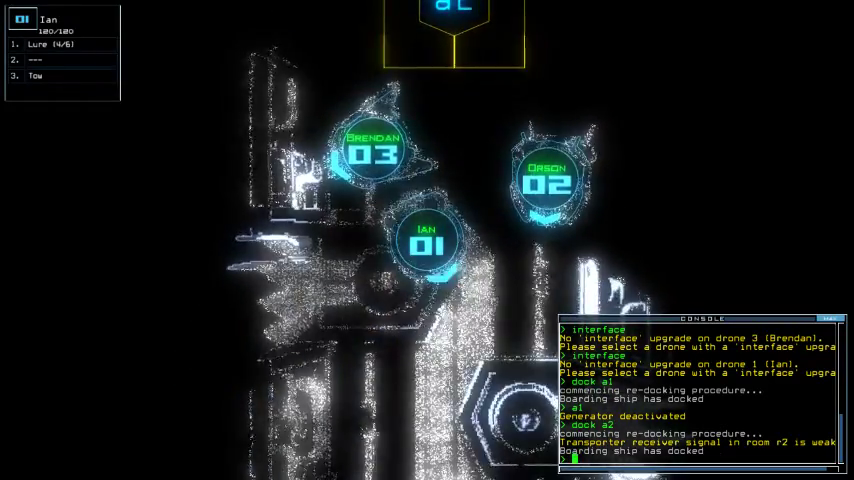
{"action": "type", "text": "swap 1 2"}
- Swap the Interface upgrade from drone 02 onto drone 01, Ian
{"action": "key", "text": "Return"}
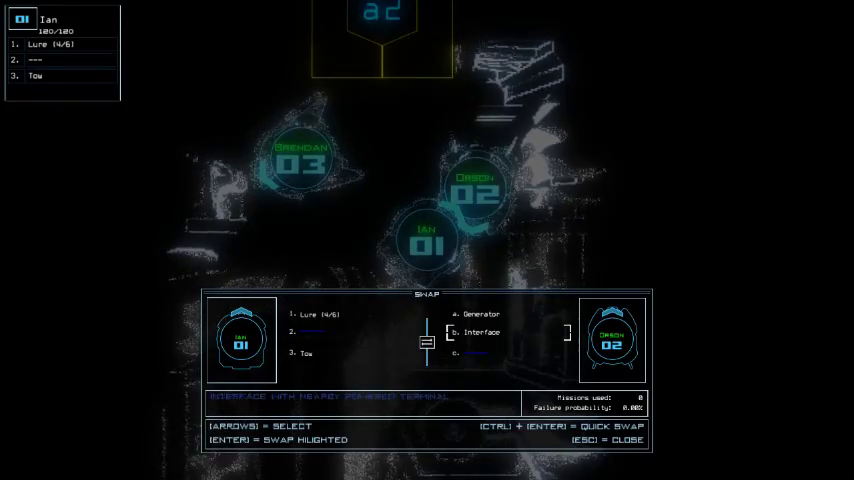
{"action": "key", "text": "Return"}
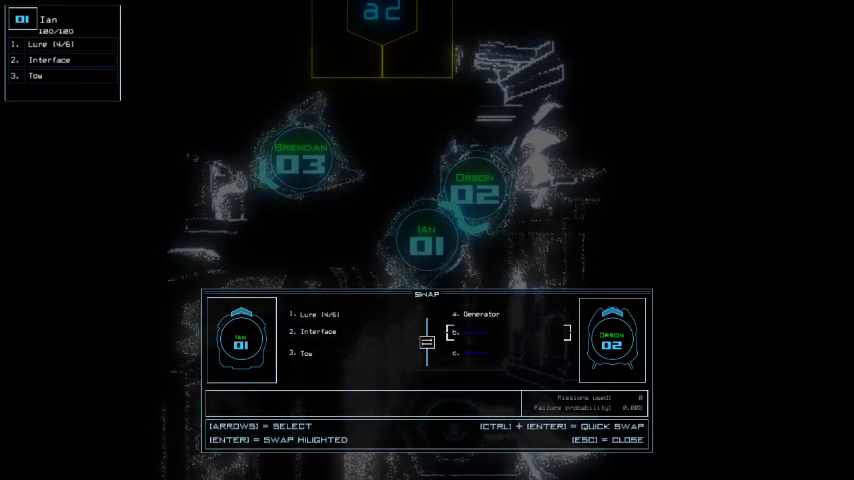
{"action": "key", "text": "Escape"}
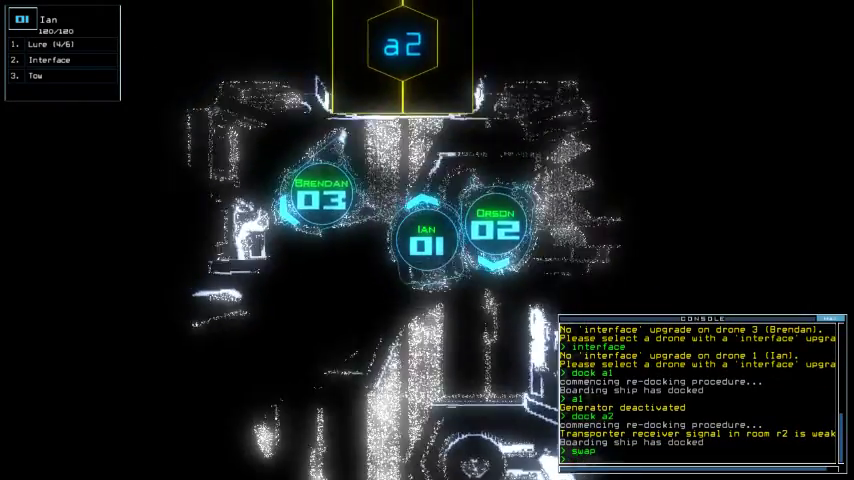
{"action": "type", "text": "a2"}
- Have Orson pass airlock a2 and door d7 and switch the generator on at 4:41
{"action": "key", "text": "Return"}
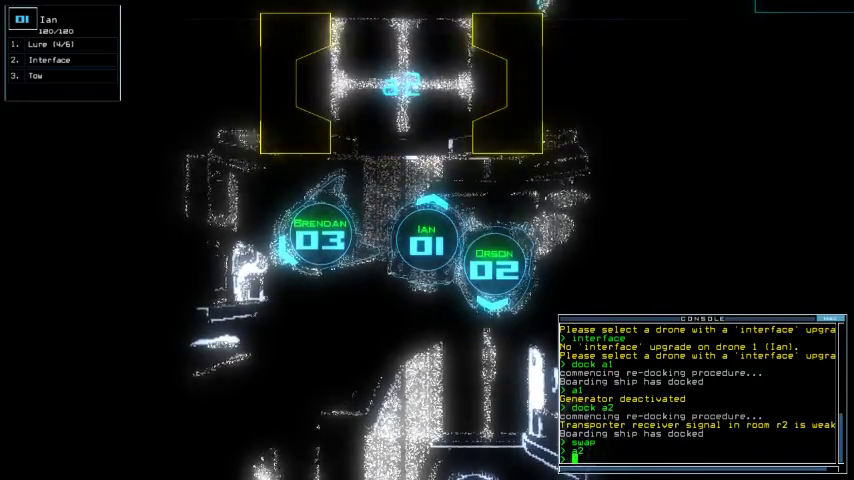
{"action": "key", "text": "2"}
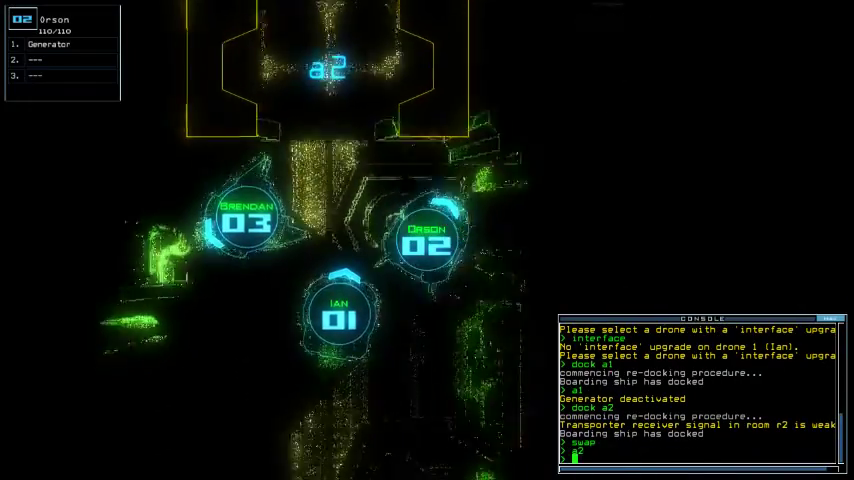
{"action": "type", "text": "imna"}
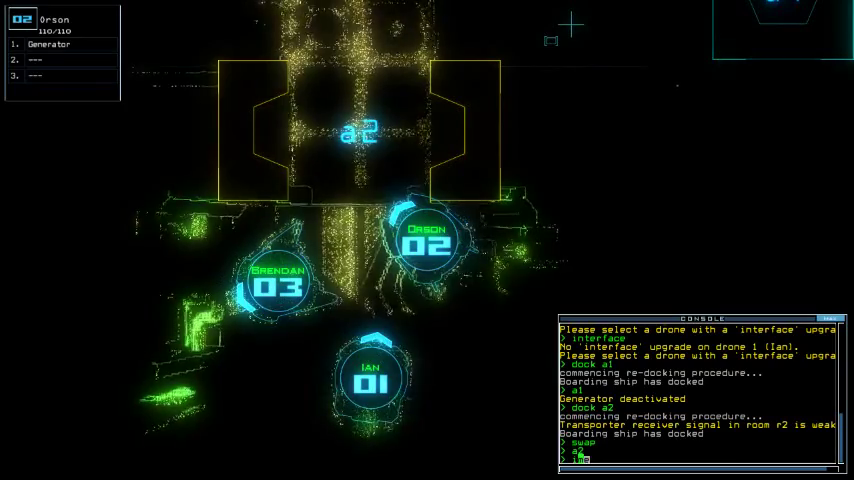
{"action": "type", "text": "me"}
{"action": "key", "text": "Return"}
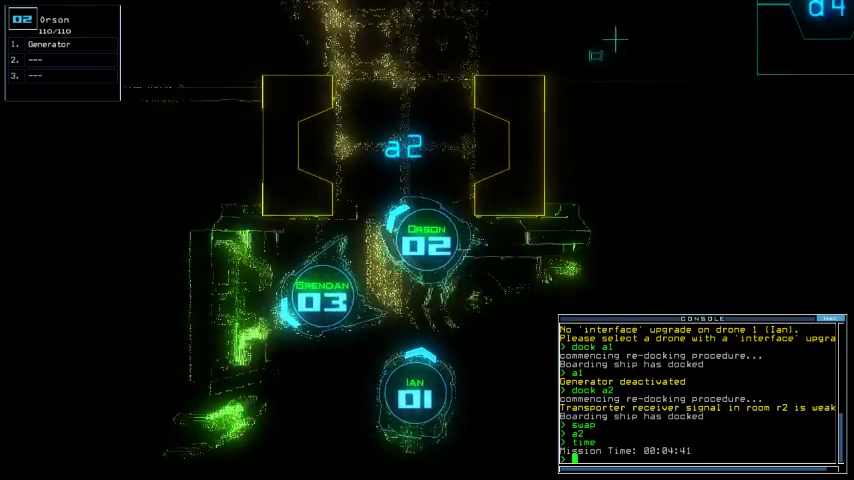
{"action": "key", "text": "Up"}
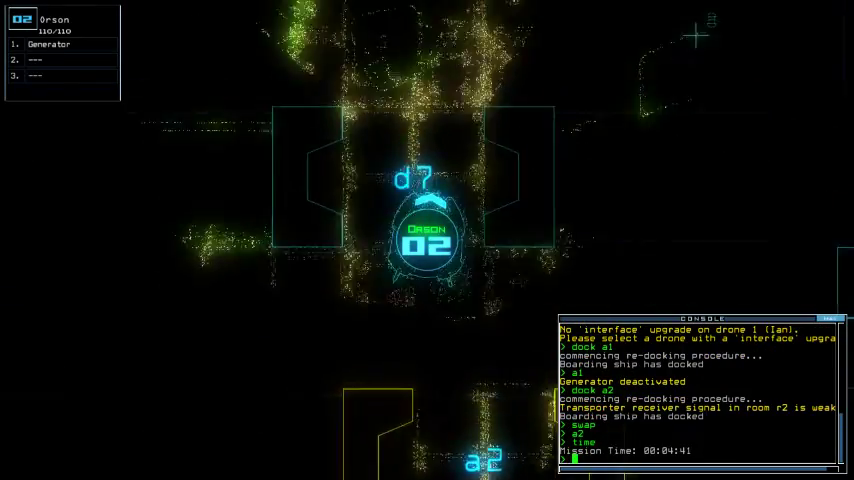
{"action": "scroll", "coordinate": [427, 200], "scroll_direction": "down", "scroll_amount": 5}
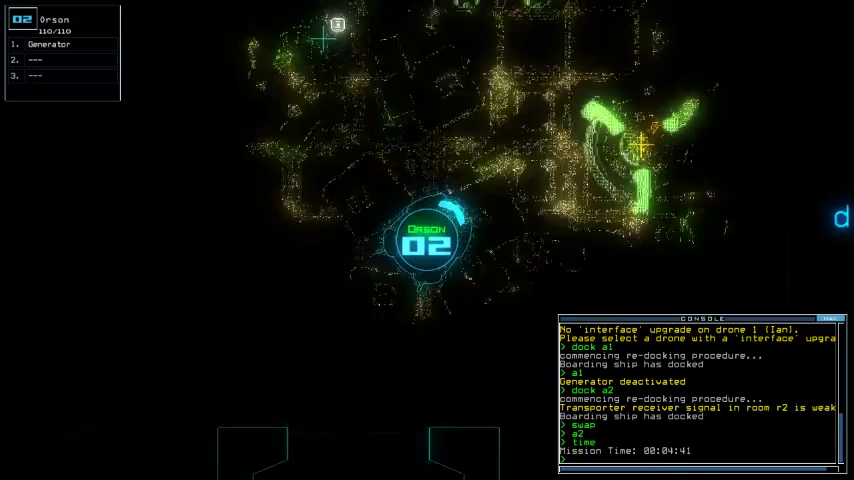
{"action": "type", "text": "g"}
{"action": "key", "text": "Return"}
{"action": "type", "text": "e"}
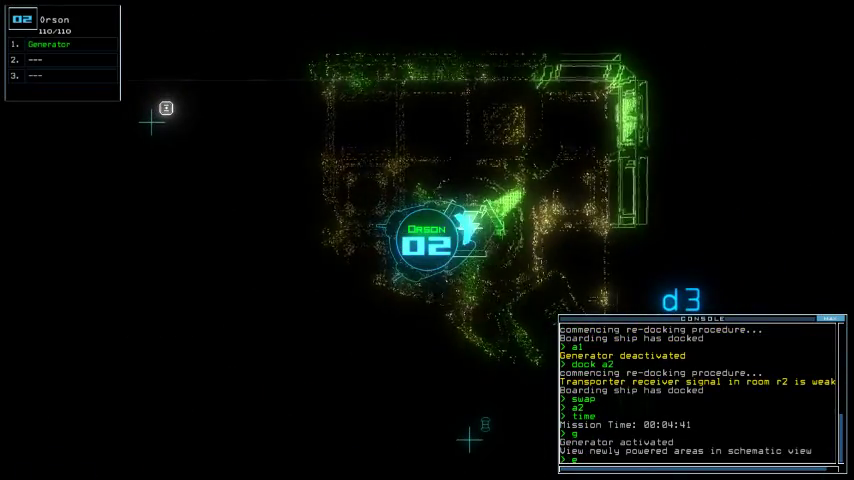
{"action": "type", "text": " 1"}
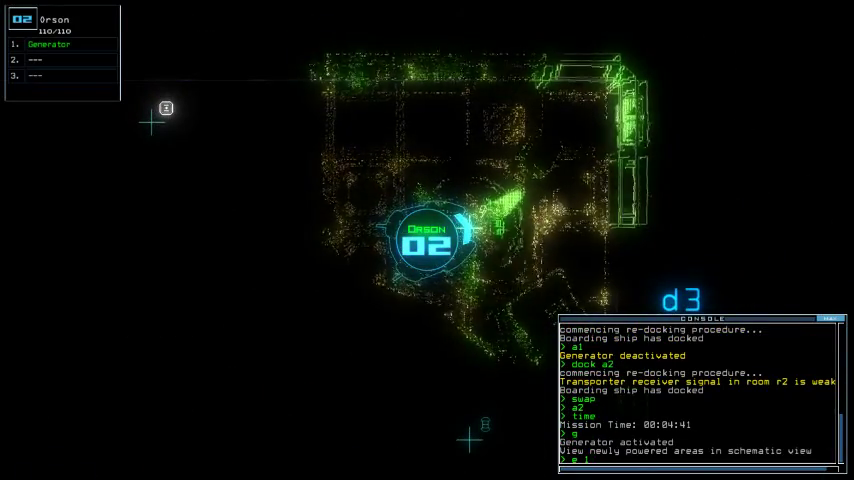
{"action": "key", "text": "Return"}
{"action": "key", "text": "space"}
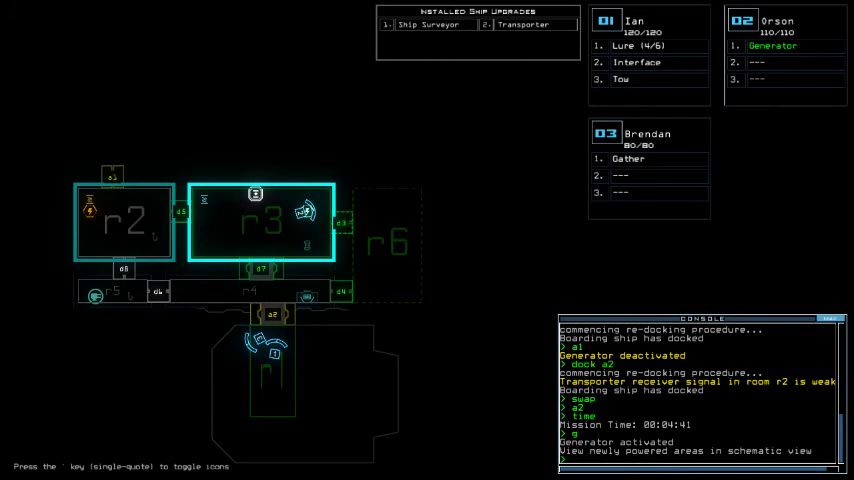
{"action": "type", "text": "time"}
- Check the time, open doors d7 and a2, and have Ian drop a lure near door d4
{"action": "key", "text": "Return"}
{"action": "key", "text": "space"}
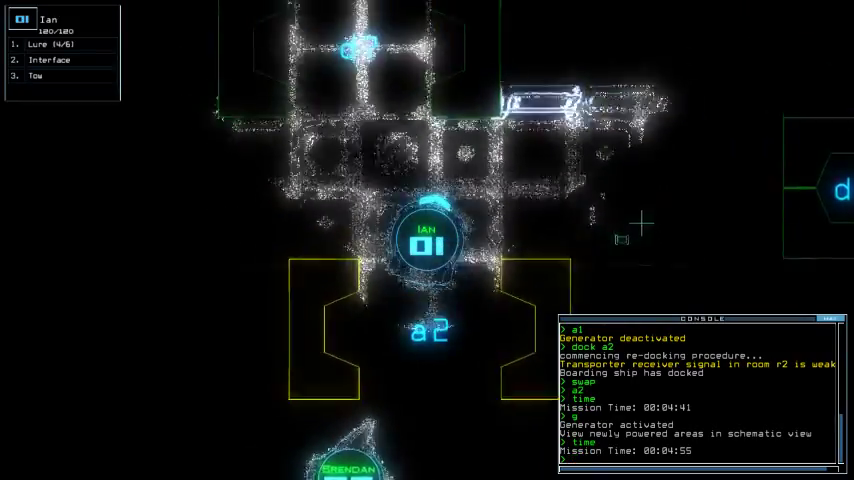
{"action": "type", "text": "d2"}
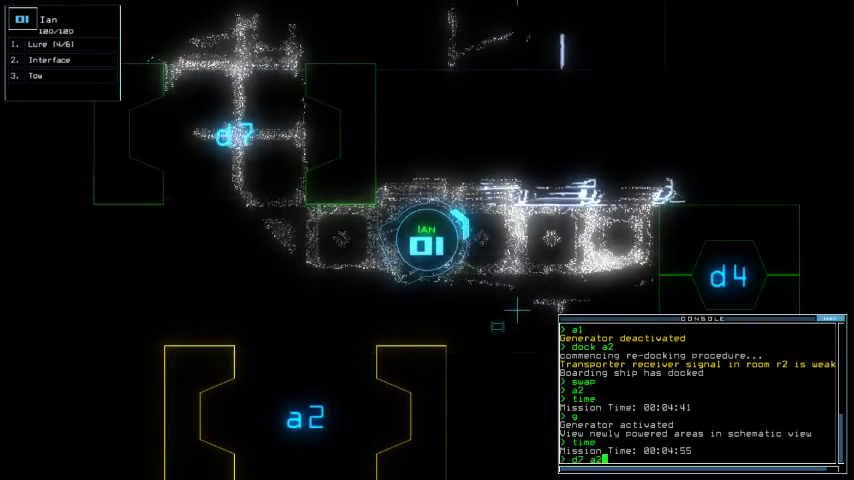
{"action": "type", "text": " a2"}
{"action": "key", "text": "Return"}
{"action": "type", "text": "k"}
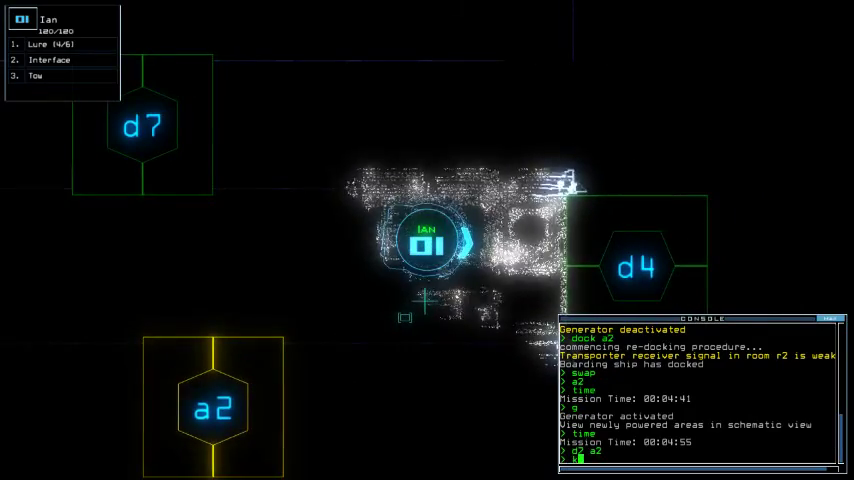
{"action": "type", "text": "lure"}
{"action": "key", "text": "Return"}
{"action": "type", "text": "d4"}
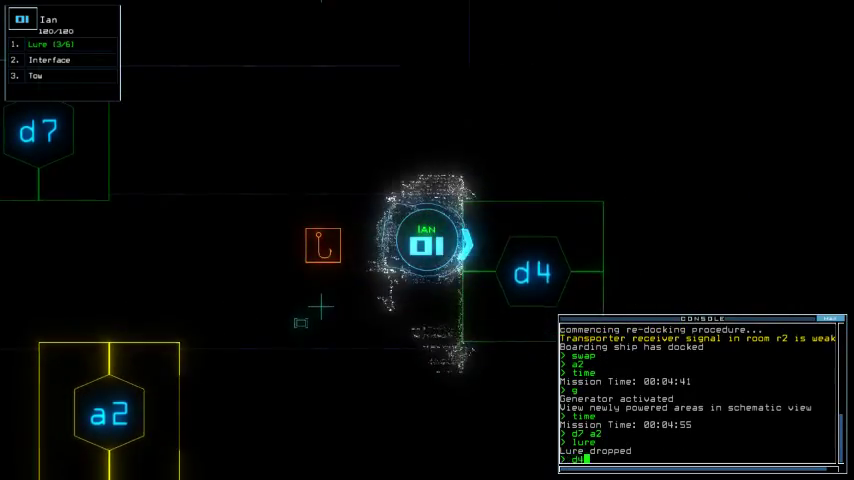
{"action": "key", "text": "Return"}
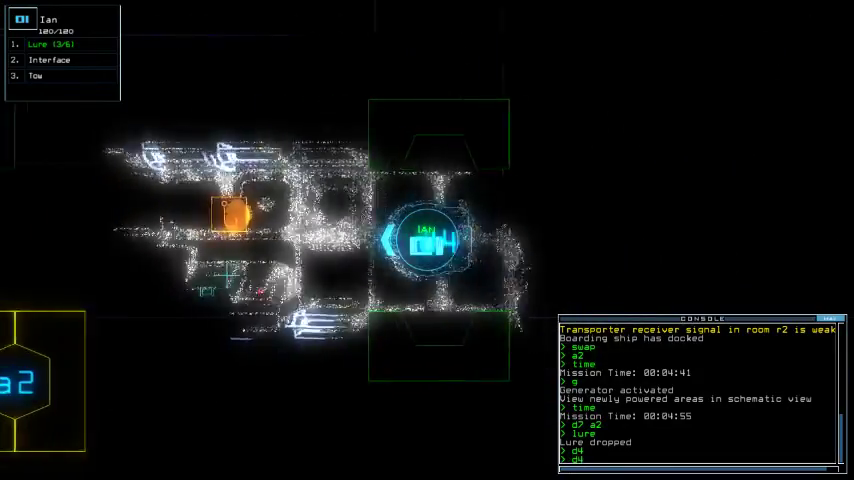
{"action": "type", "text": "d4"}
{"action": "key", "text": "Return"}
{"action": "type", "text": "pickup"}
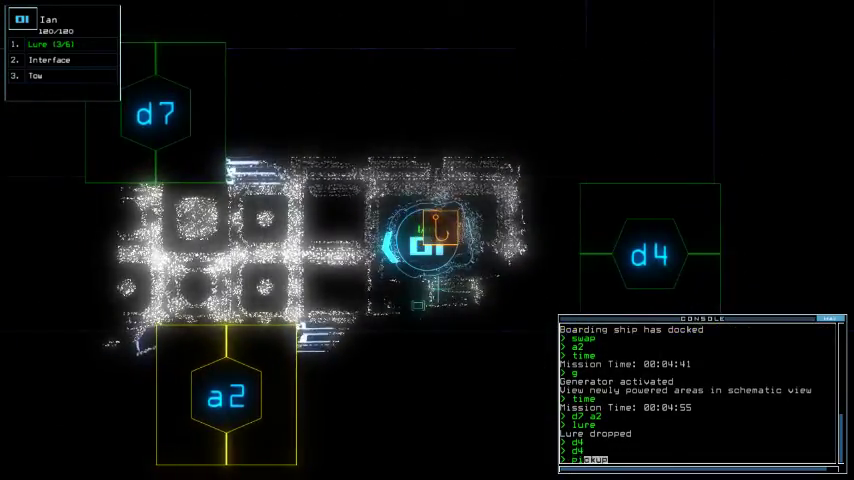
- Have Ian pick the lure back up, then drive Orson back through d7 to airlock a2
{"action": "key", "text": "Return"}
{"action": "key", "text": "space"}
{"action": "type", "text": "d6"}
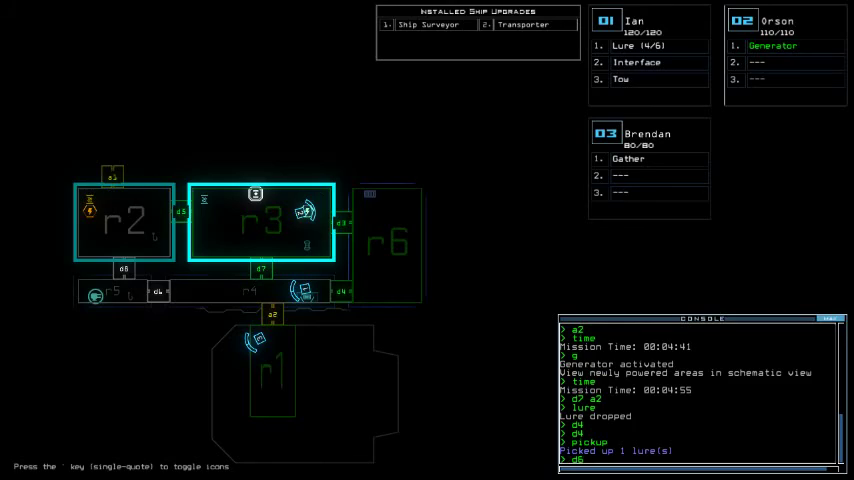
{"action": "key", "text": "Return"}
{"action": "key", "text": "space"}
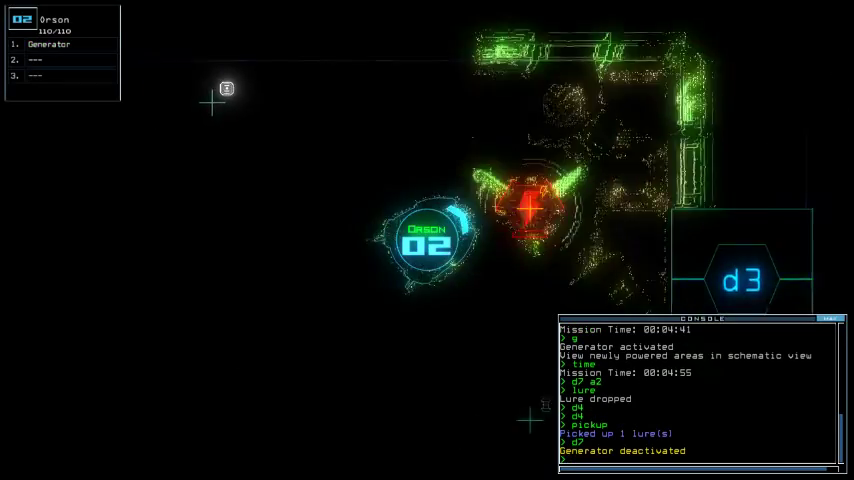
{"action": "key", "text": "w"}
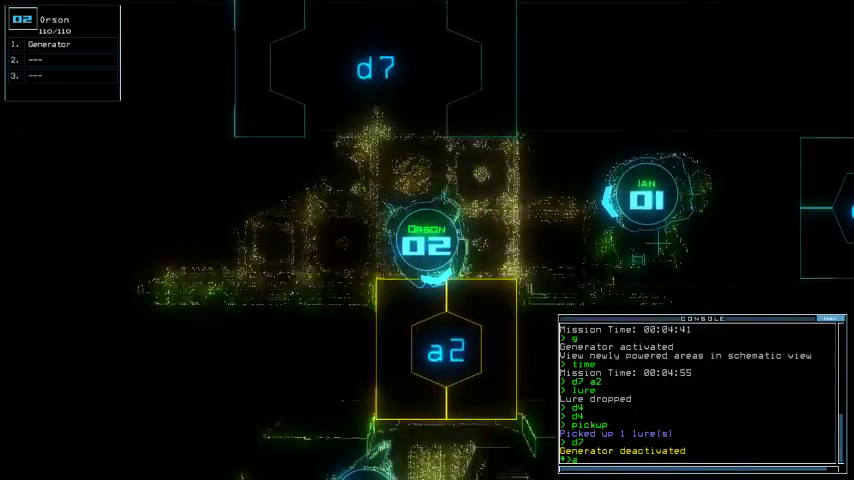
{"action": "type", "text": "a2"}
{"action": "key", "text": "Down"}
{"action": "type", "text": "s"}
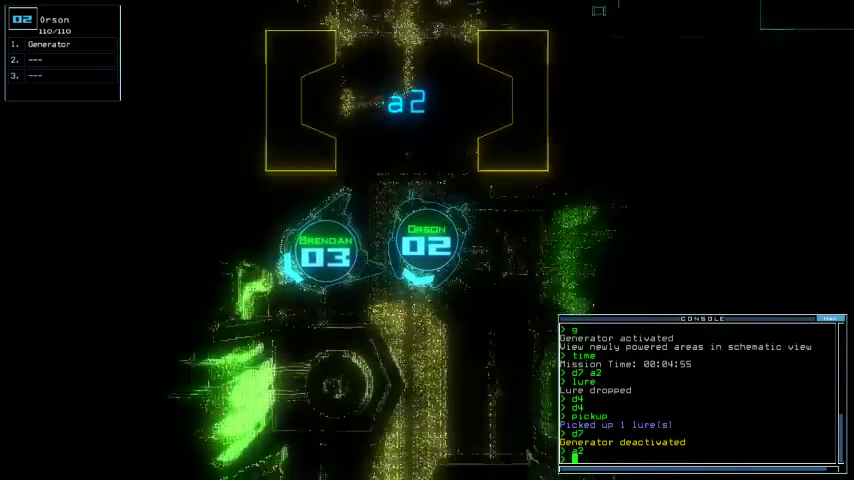
{"action": "type", "text": "a1"}
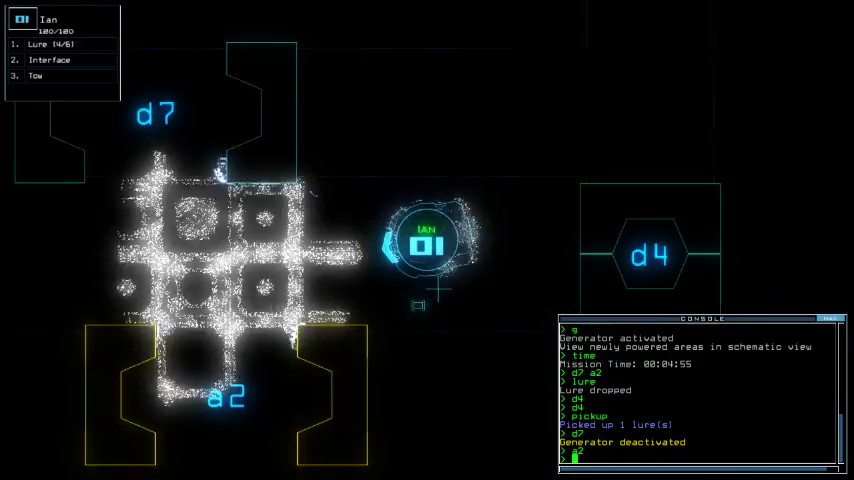
{"action": "key", "text": "Return"}
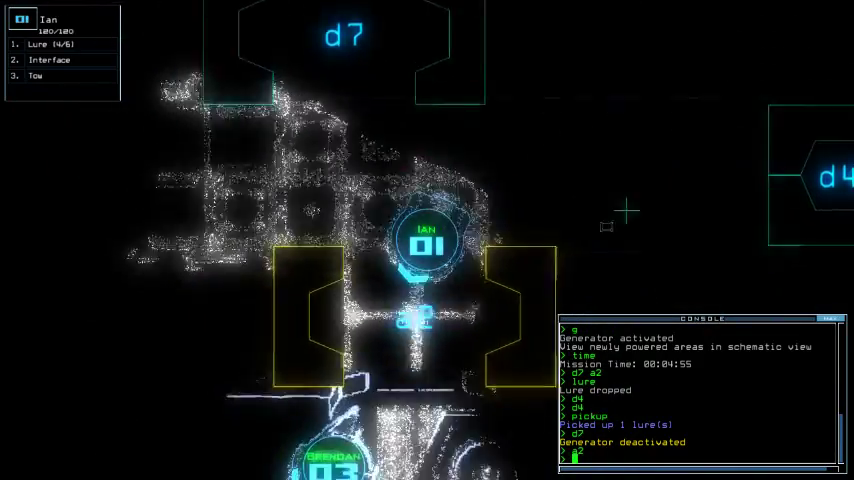
- View the schematic map and check the mission time, which reads 5:43
{"action": "key", "text": "space"}
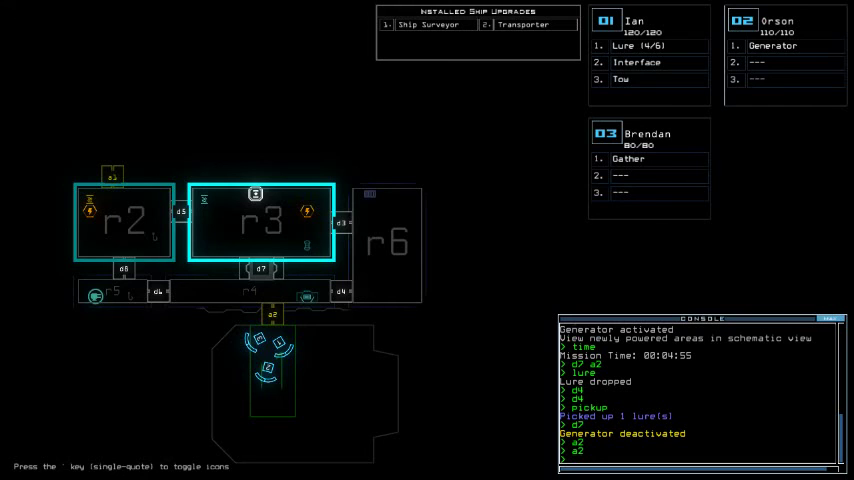
{"action": "type", "text": "time"}
{"action": "key", "text": "Return"}
{"action": "type", "text": "exi"}
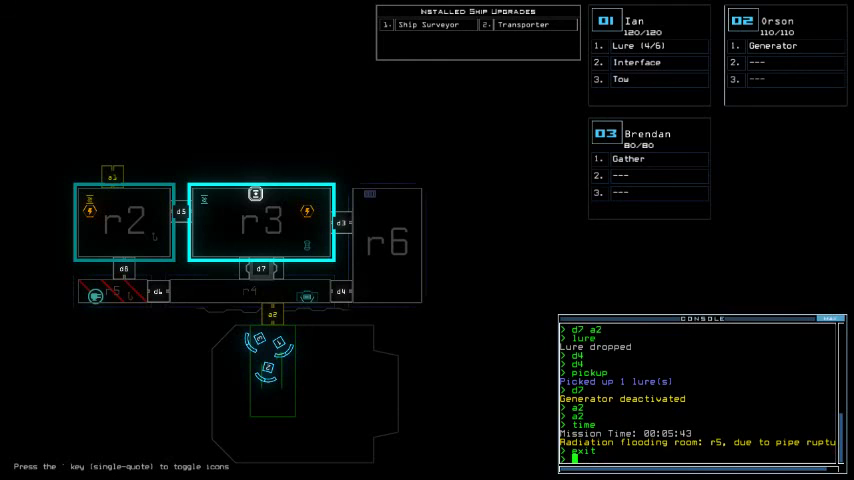
- Exit the station to end the daily challenge run with a score of 620
{"action": "key", "text": "Return"}
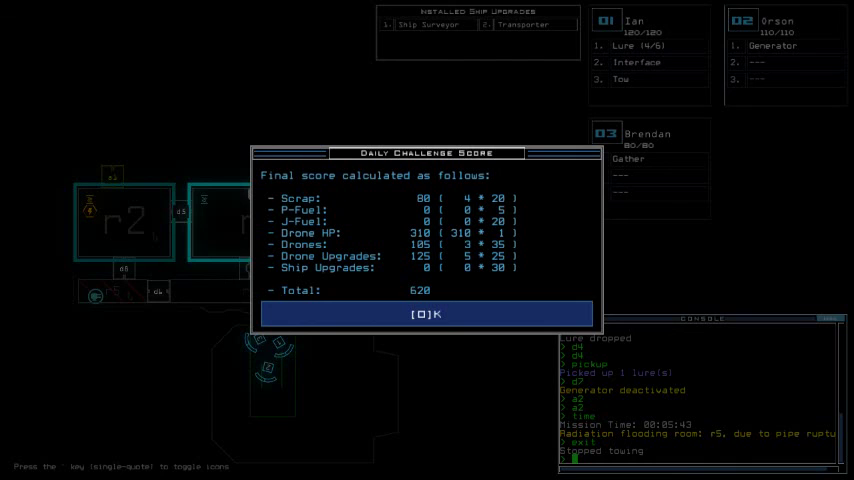
- Dismiss the 620-point score summary to show the 01/05/2018 daily leaderboard
{"action": "key", "text": "o"}
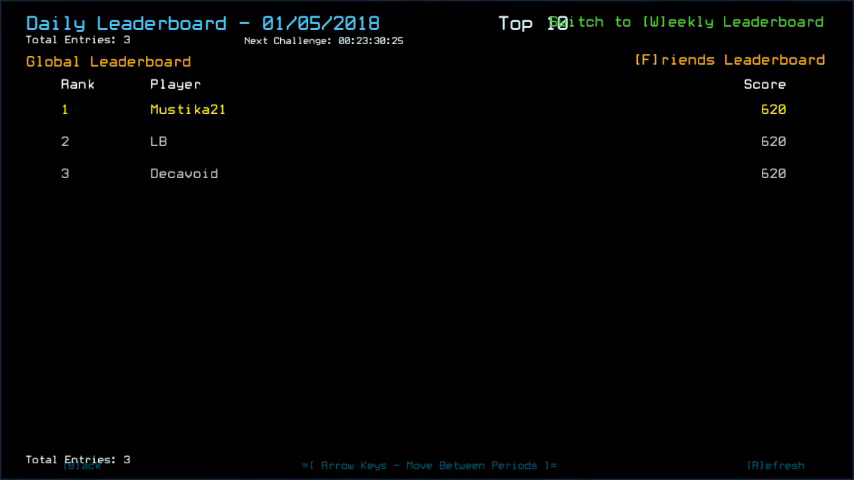